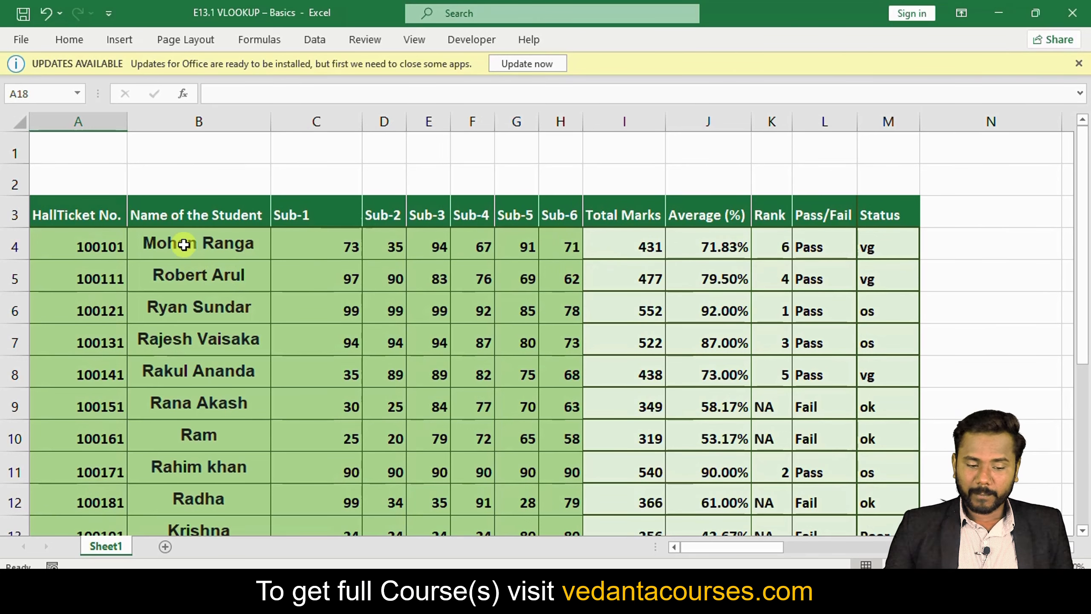
Examine the HallTicket No. and Total Marks columns, the header row, the row 9 record and the VLOOKUP notes below the student table
{"action": "left_click", "coordinate": [88, 220]}
{"action": "left_click_drag", "start_coordinate": [89, 233], "coordinate": [93, 517]}
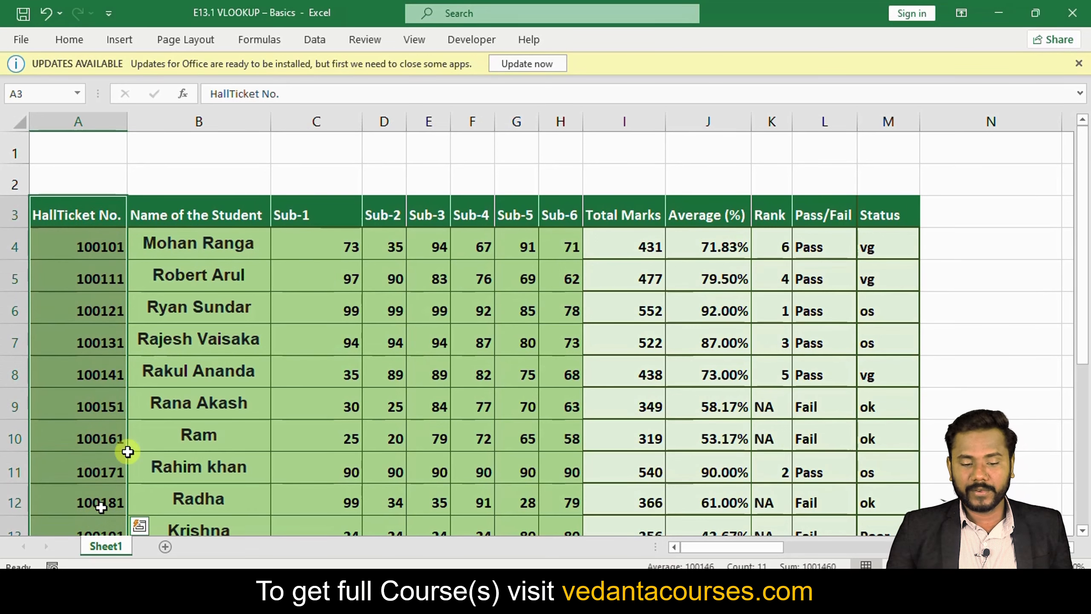
{"action": "left_click_drag", "start_coordinate": [616, 217], "coordinate": [619, 521]}
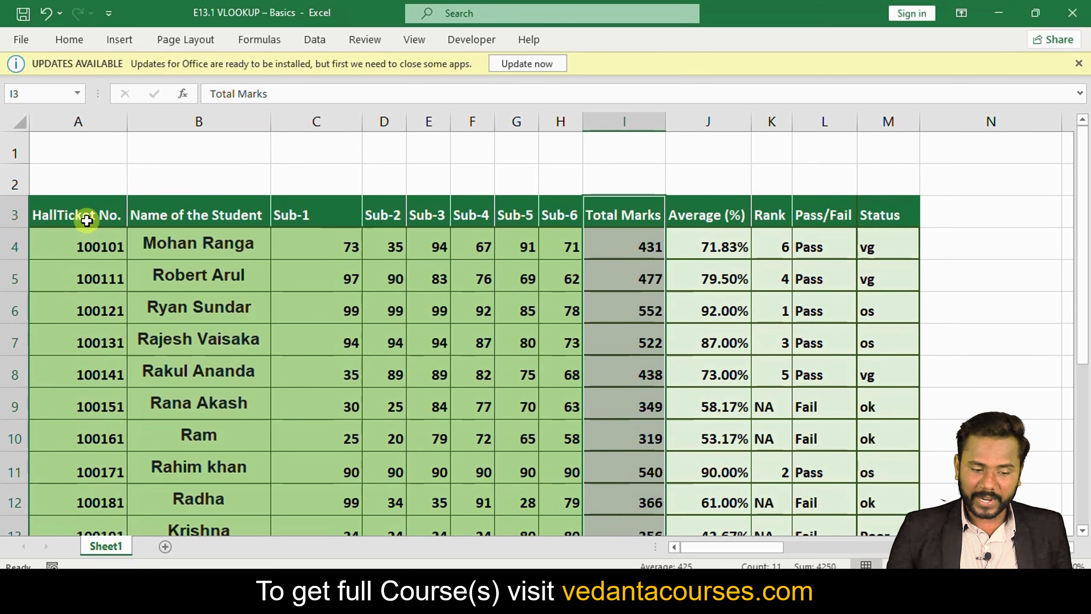
{"action": "left_click_drag", "start_coordinate": [85, 217], "coordinate": [93, 532]}
{"action": "left_click_drag", "start_coordinate": [619, 221], "coordinate": [613, 535]}
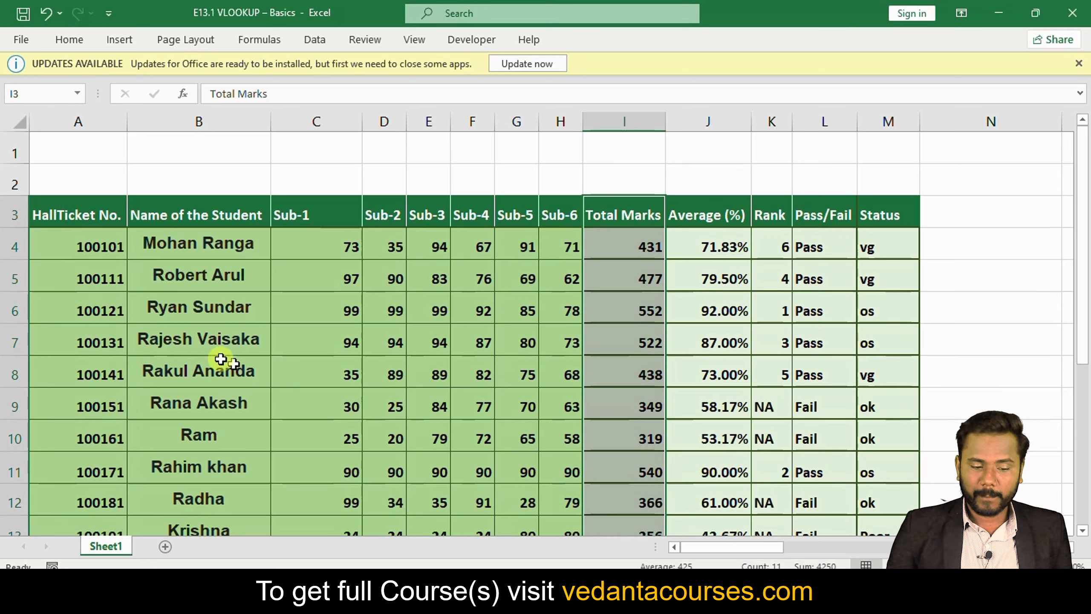
{"action": "left_click_drag", "start_coordinate": [55, 217], "coordinate": [842, 215]}
{"action": "left_click_drag", "start_coordinate": [78, 407], "coordinate": [886, 402]}
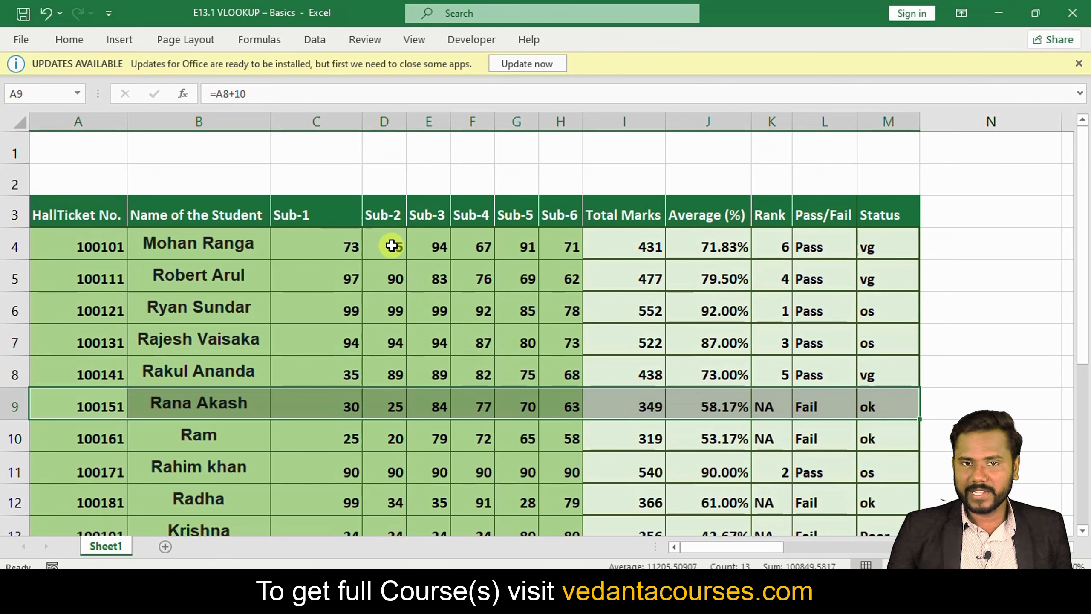
{"action": "scroll", "coordinate": [391, 210], "scroll_direction": "down", "scroll_amount": 1}
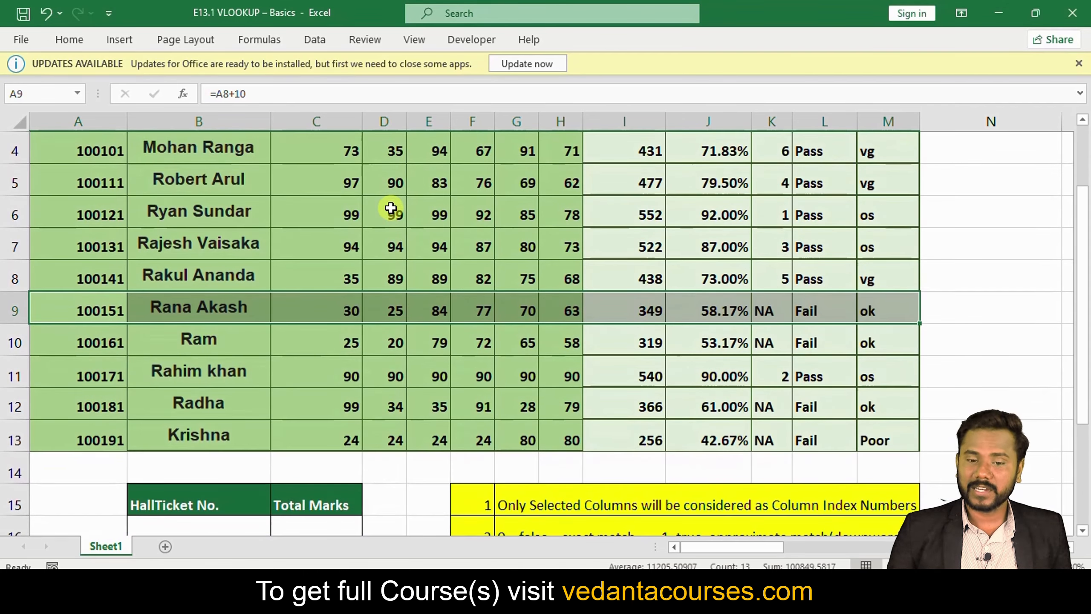
{"action": "scroll", "coordinate": [391, 208], "scroll_direction": "up", "scroll_amount": 1}
{"action": "scroll", "coordinate": [390, 208], "scroll_direction": "down", "scroll_amount": 3}
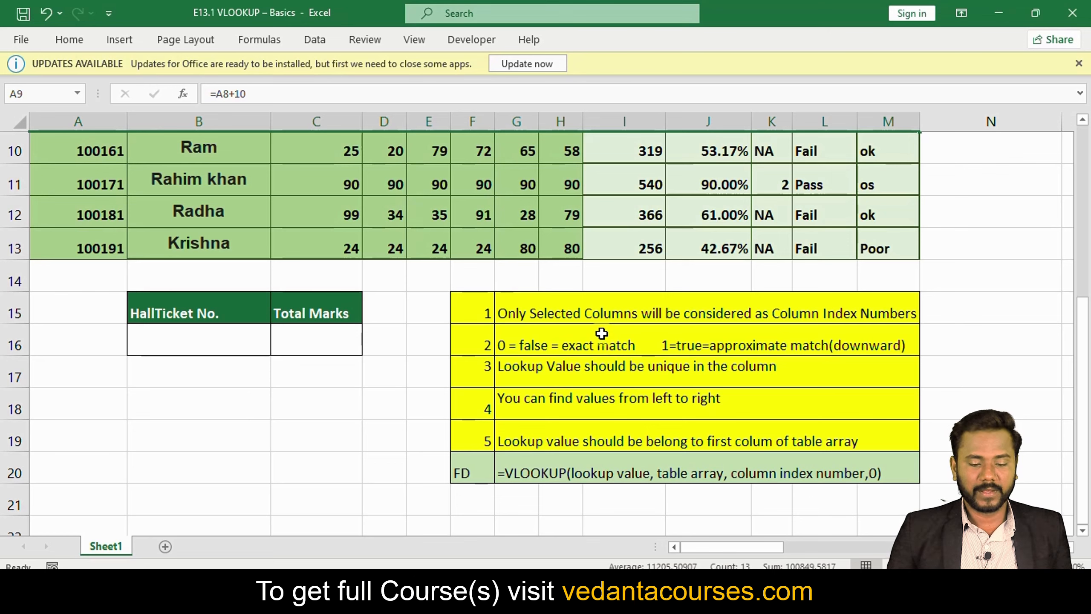
{"action": "scroll", "coordinate": [372, 332], "scroll_direction": "up", "scroll_amount": 3}
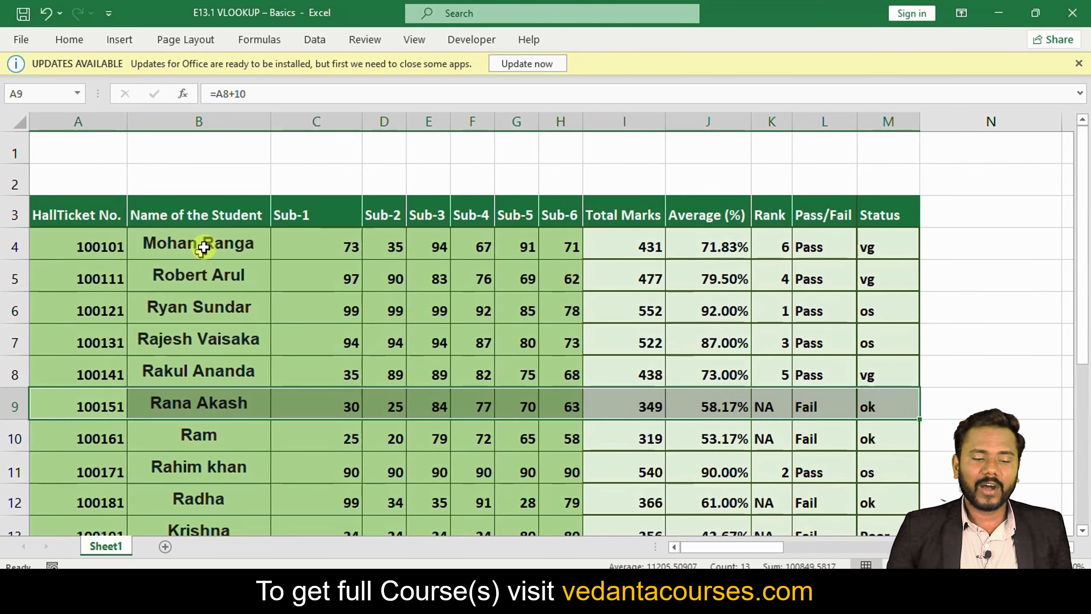
Review how the student table's columns are ordered from column A onward, and examine the block B3:K12 as a possible table array
{"action": "left_click", "coordinate": [249, 221]}
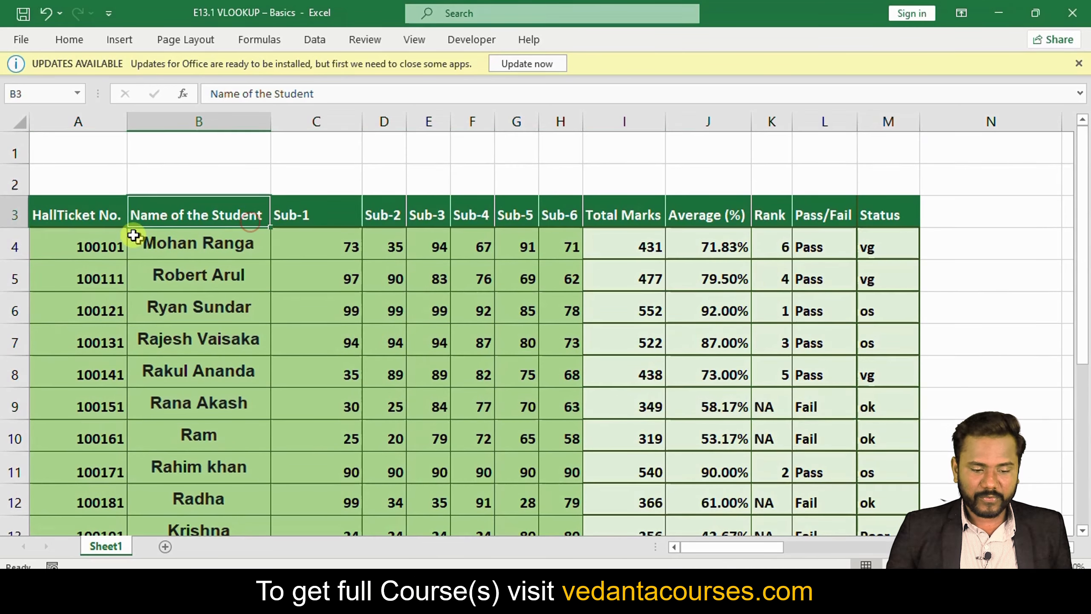
{"action": "left_click", "coordinate": [88, 118]}
{"action": "left_click", "coordinate": [227, 120]}
{"action": "left_click", "coordinate": [328, 124]}
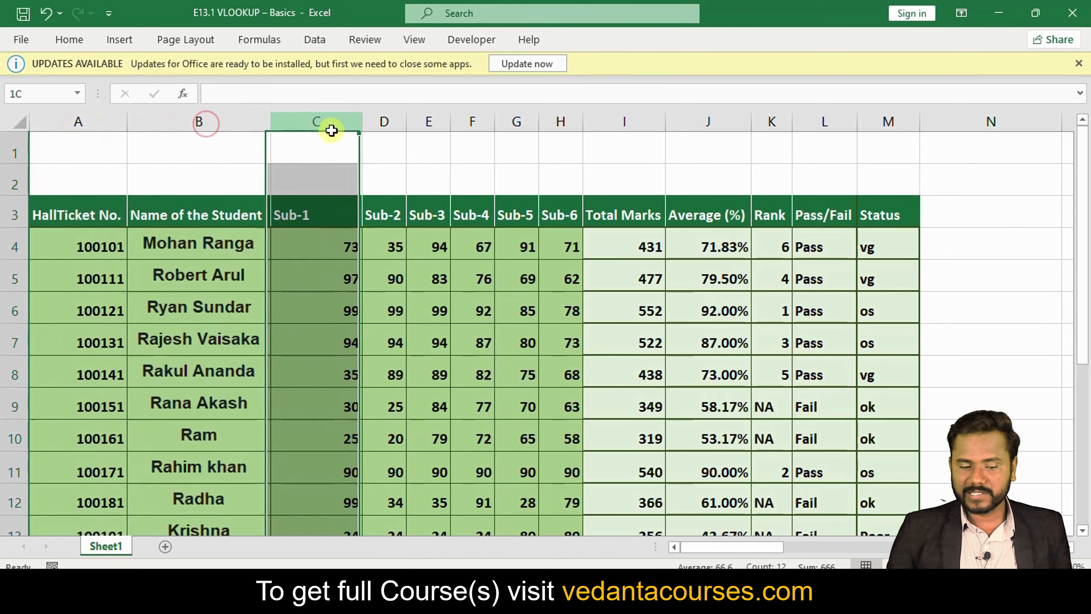
{"action": "left_click", "coordinate": [89, 125]}
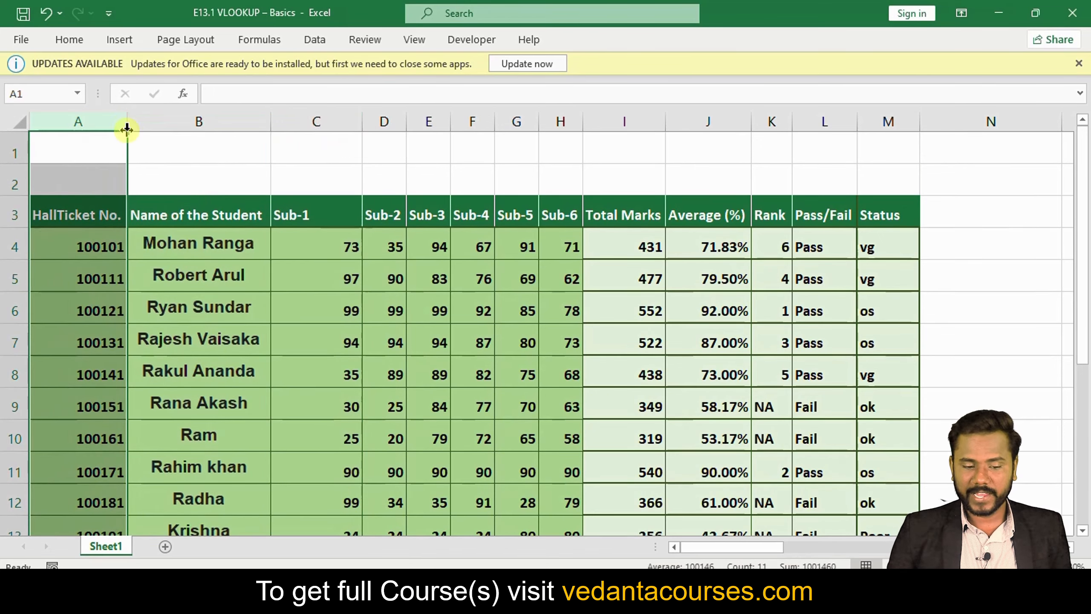
{"action": "left_click", "coordinate": [167, 124]}
{"action": "left_click", "coordinate": [317, 122]}
{"action": "left_click", "coordinate": [386, 126]}
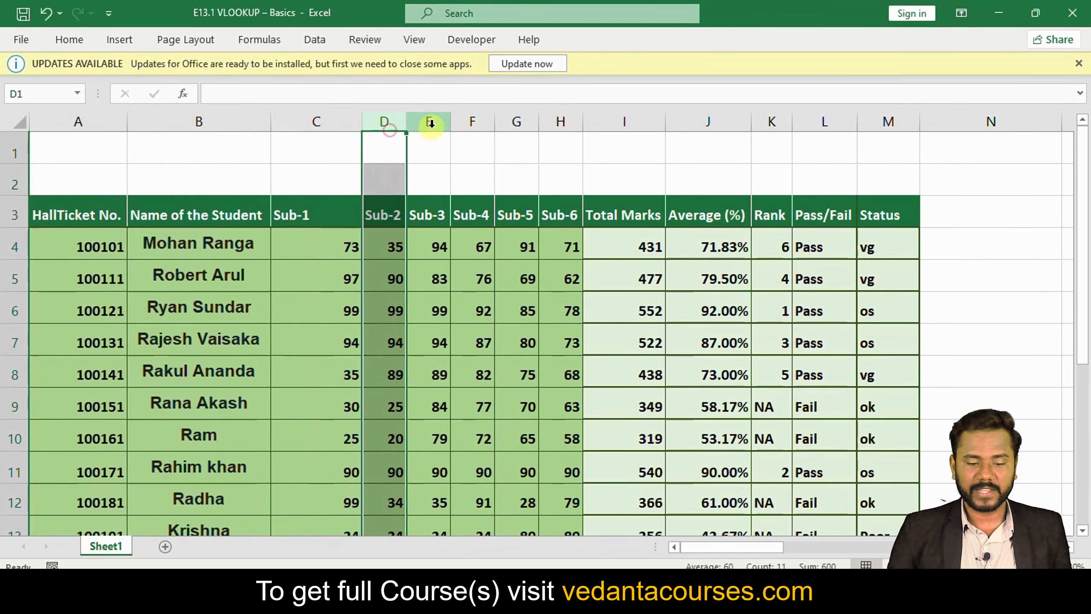
{"action": "left_click", "coordinate": [430, 126]}
{"action": "scroll", "coordinate": [533, 305], "scroll_direction": "down", "scroll_amount": 3}
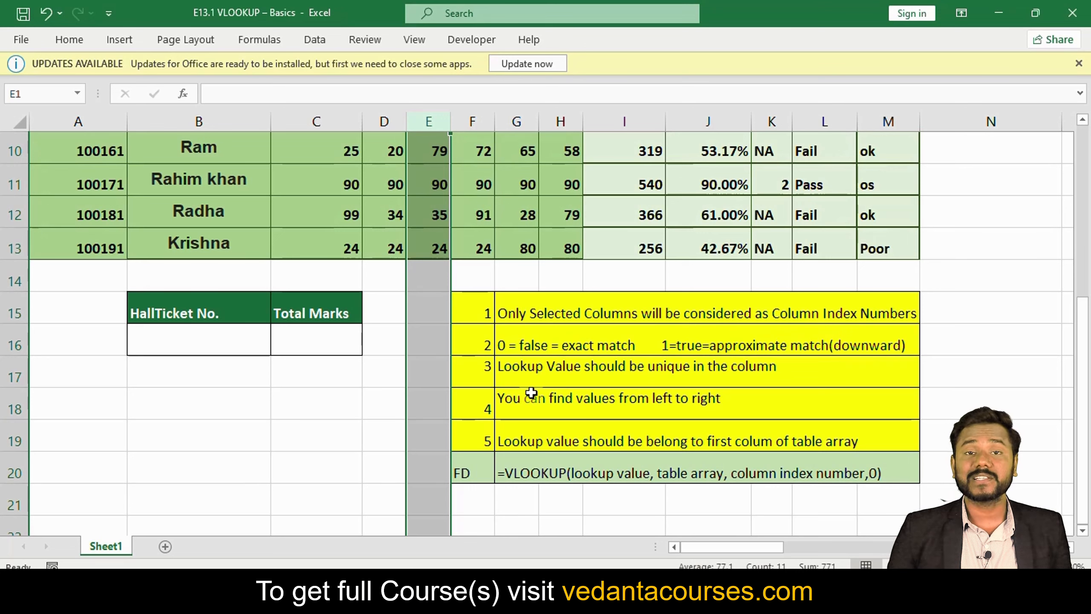
{"action": "scroll", "coordinate": [263, 386], "scroll_direction": "up", "scroll_amount": 3}
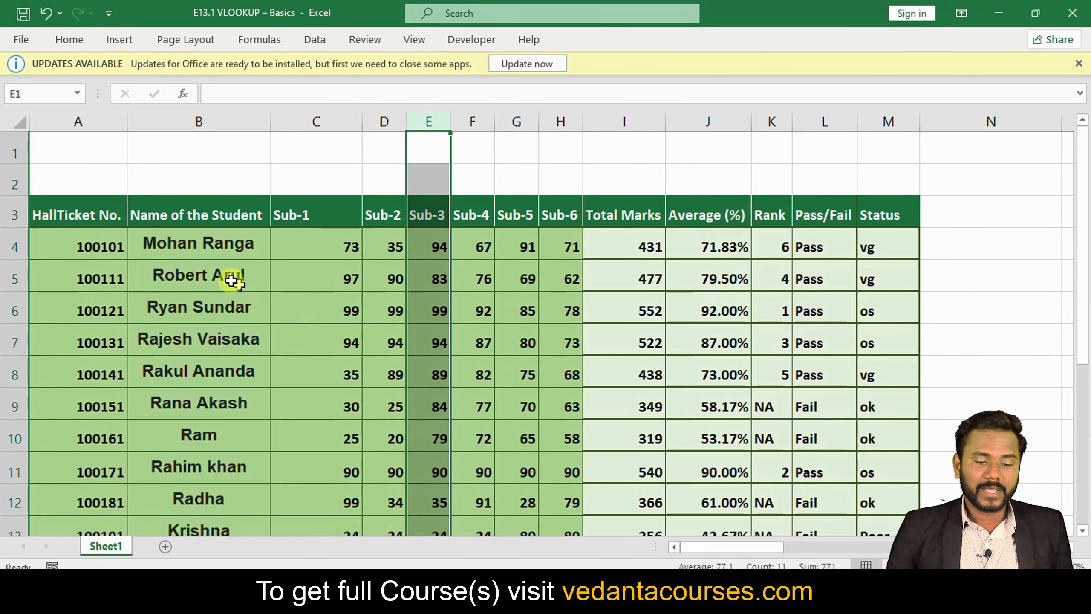
{"action": "left_click_drag", "start_coordinate": [165, 217], "coordinate": [770, 505]}
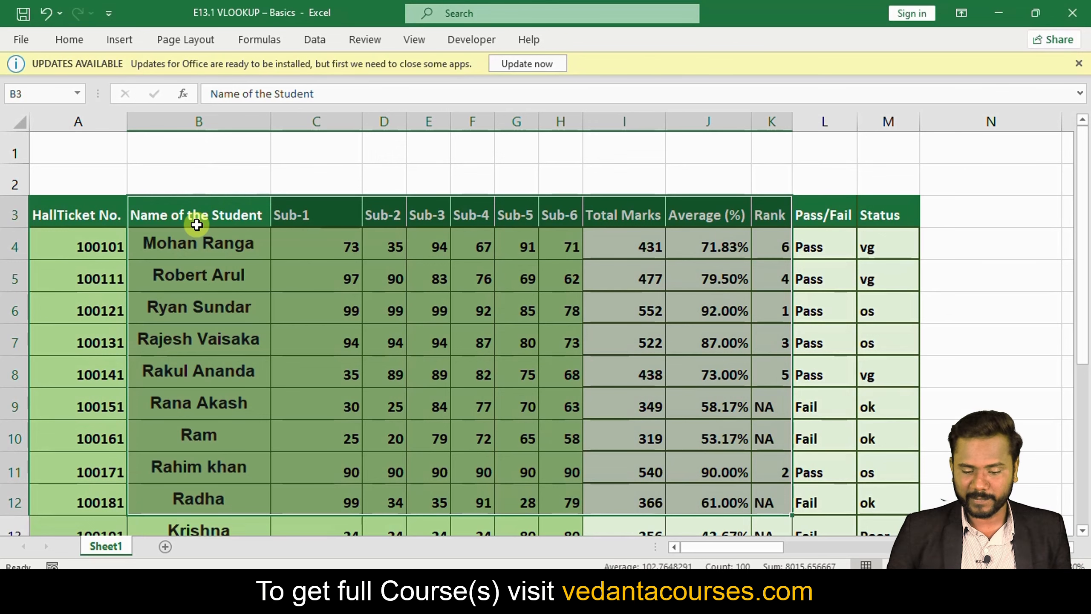
Enter the hall ticket number of the student in row 10 as the lookup value in cell B16
{"action": "scroll", "coordinate": [197, 224], "scroll_direction": "down", "scroll_amount": 2}
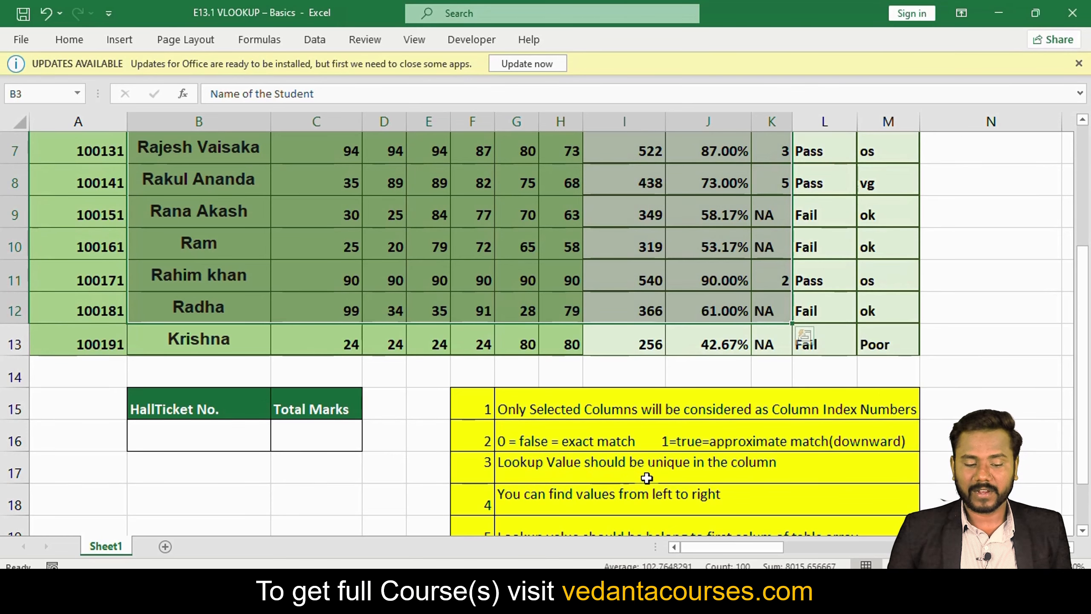
{"action": "left_click", "coordinate": [193, 436]}
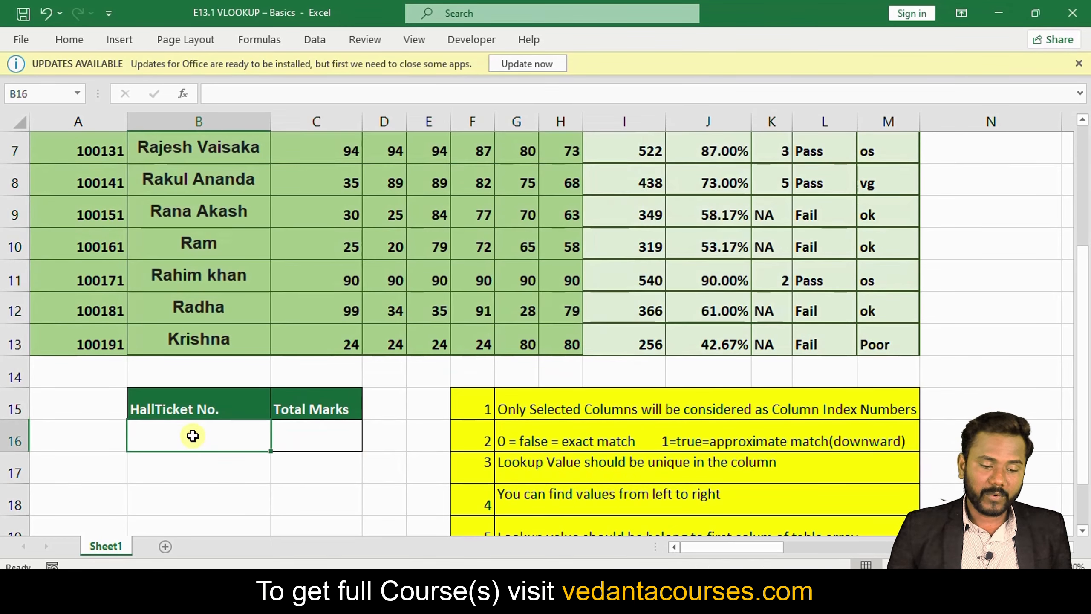
{"action": "scroll", "coordinate": [193, 436], "scroll_direction": "up", "scroll_amount": 1}
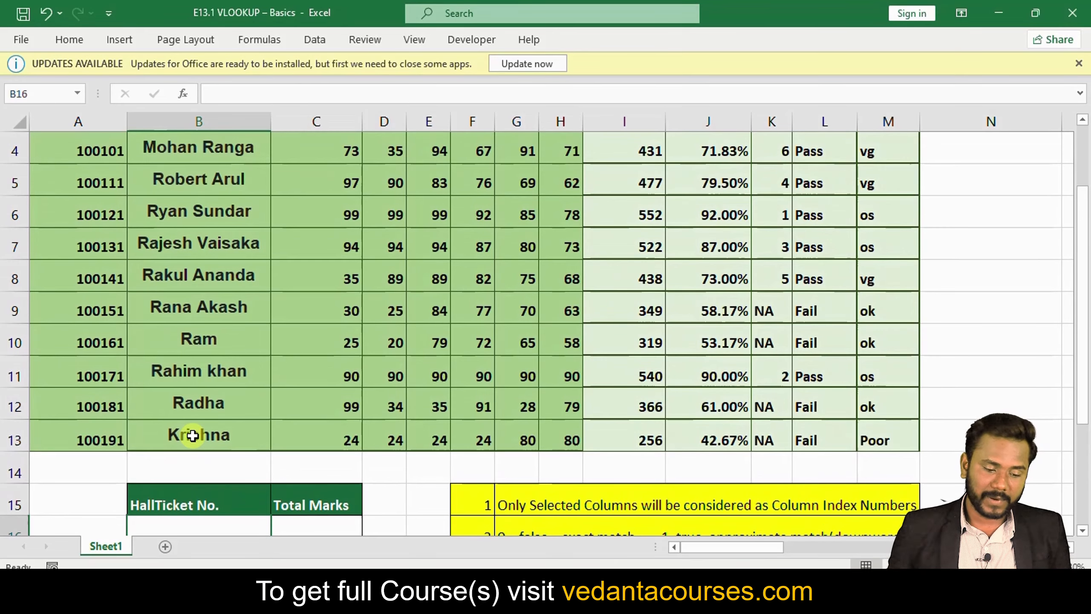
{"action": "type", "text": "10016"}
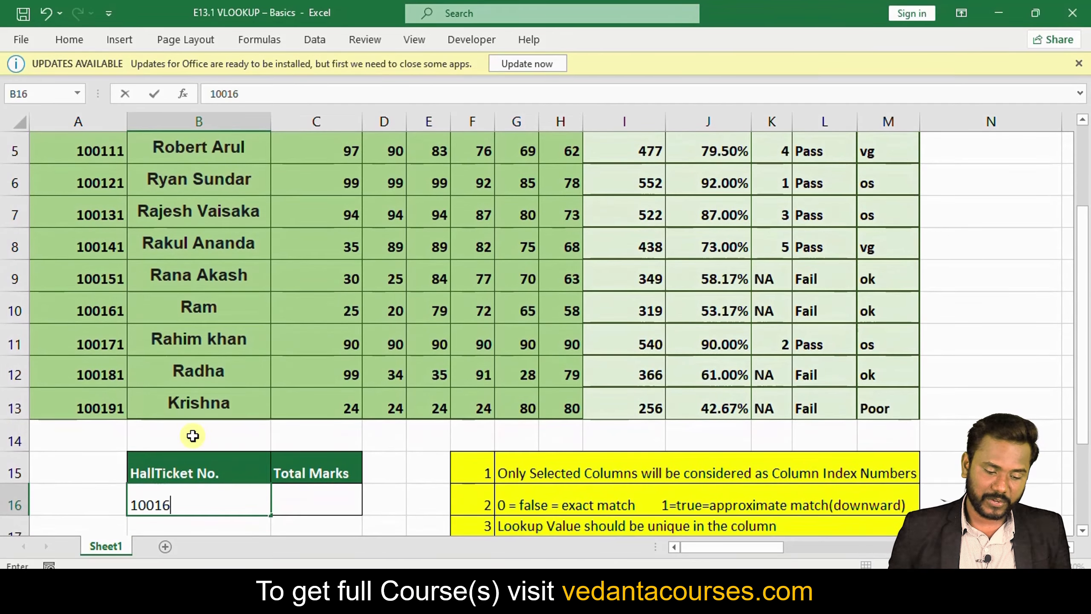
{"action": "type", "text": "1"}
{"action": "key", "text": "Return"}
Try overwriting cell A5 with the same hall ticket number as the lookup value, and undo the change
{"action": "scroll", "coordinate": [188, 387], "scroll_direction": "up", "scroll_amount": 1}
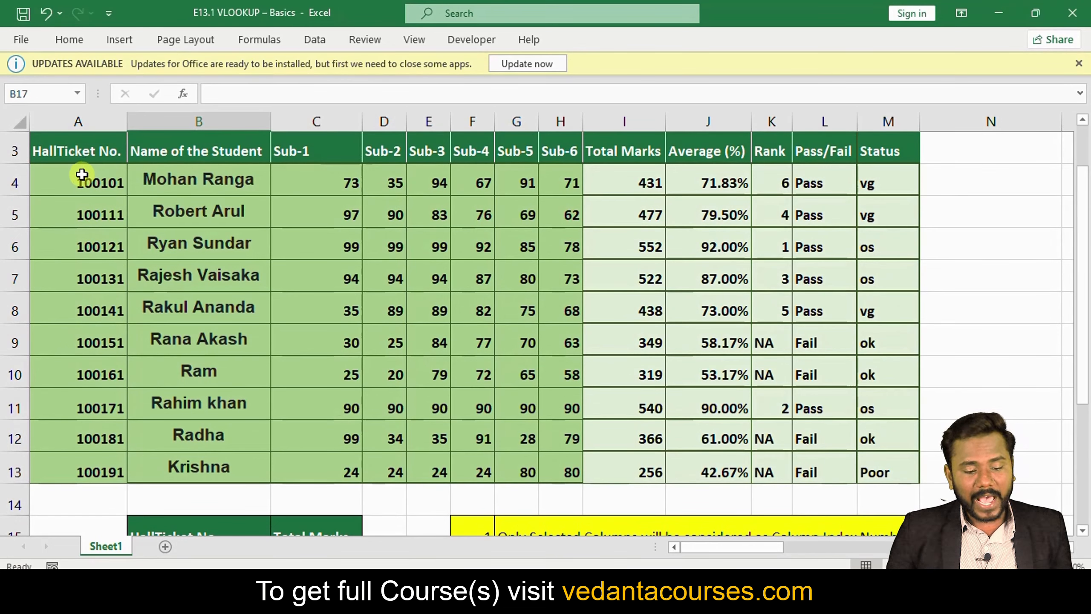
{"action": "left_click", "coordinate": [77, 211]}
{"action": "type", "text": "100"}
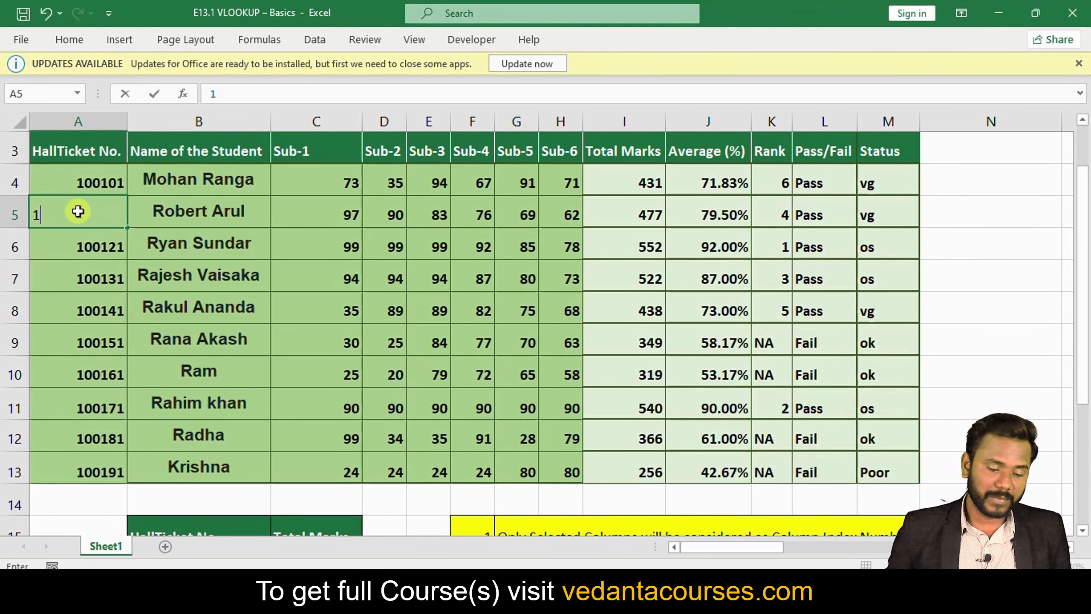
{"action": "type", "text": "161"}
{"action": "key", "text": "Return"}
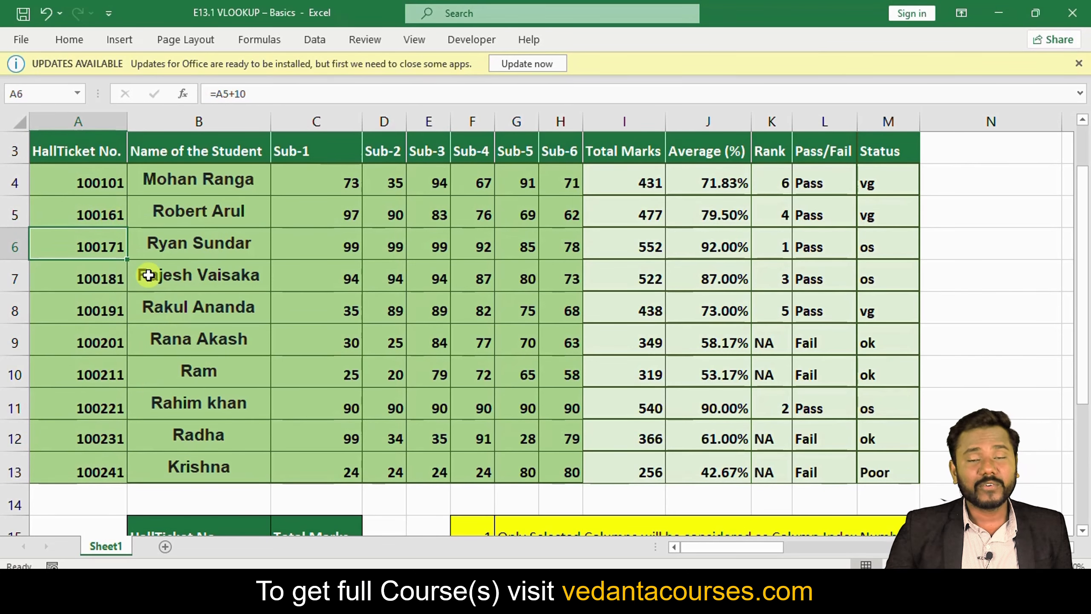
{"action": "key", "text": "ctrl+z"}
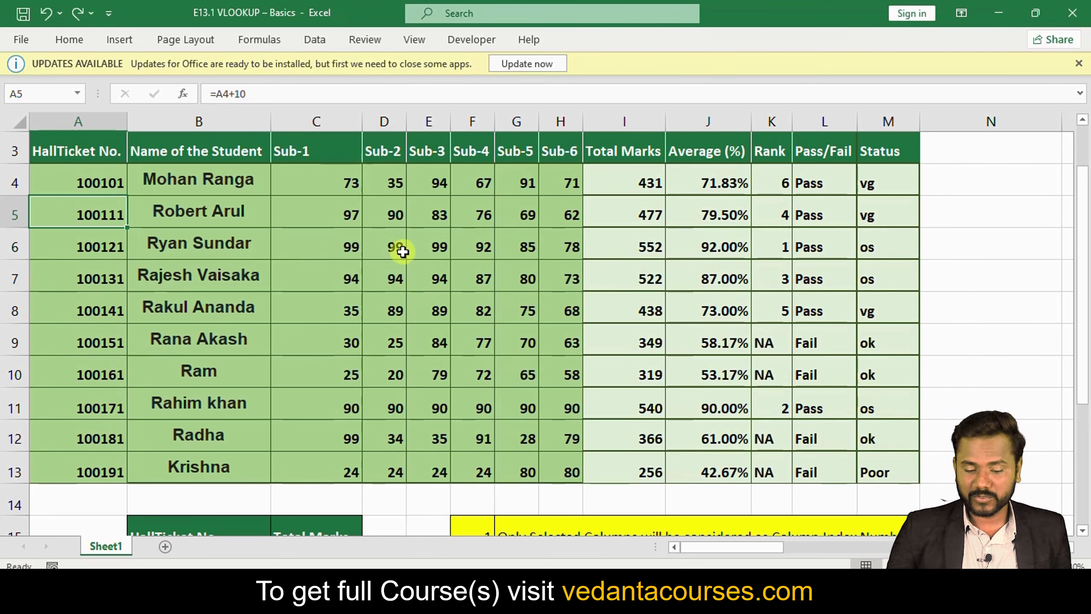
Read the VLOOKUP rules and compare the lookup table's HallTicket No. and Total Marks headers with the student table
{"action": "scroll", "coordinate": [402, 252], "scroll_direction": "down", "scroll_amount": 2}
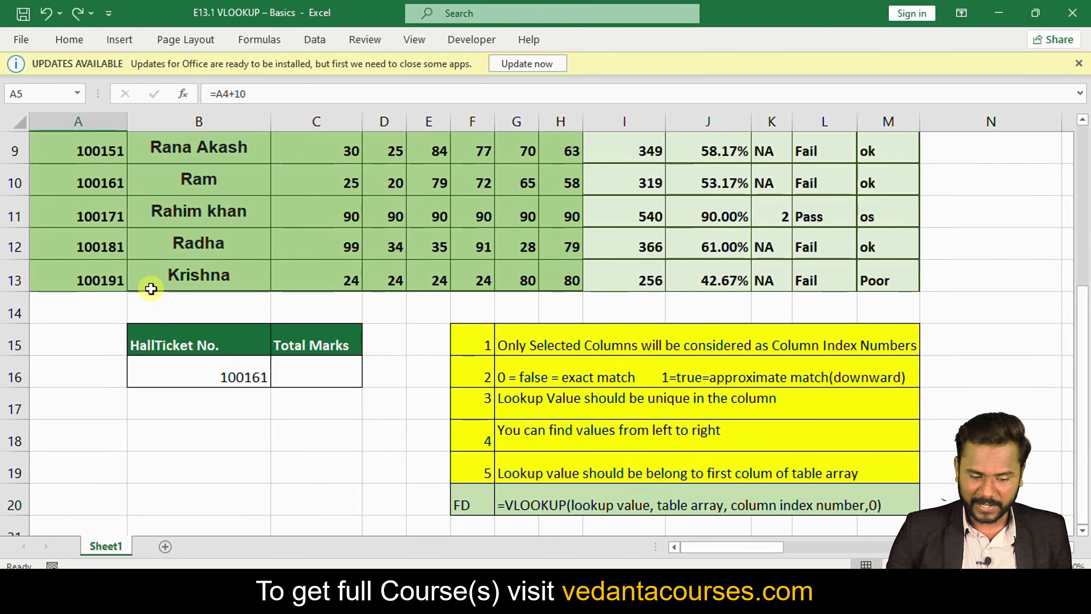
{"action": "scroll", "coordinate": [88, 307], "scroll_direction": "up", "scroll_amount": 2}
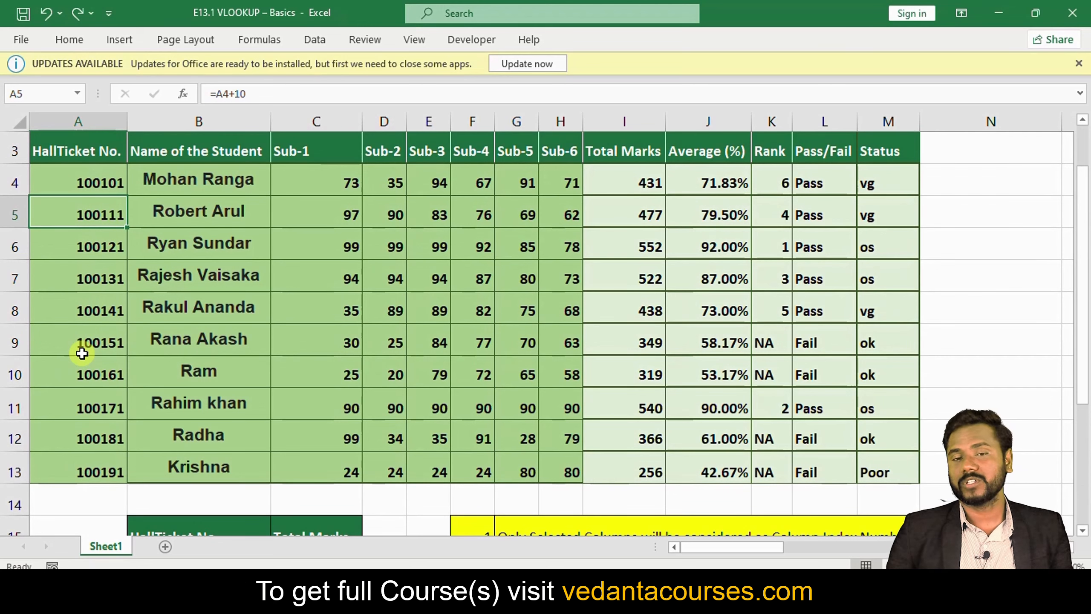
{"action": "scroll", "coordinate": [180, 337], "scroll_direction": "down", "scroll_amount": 4}
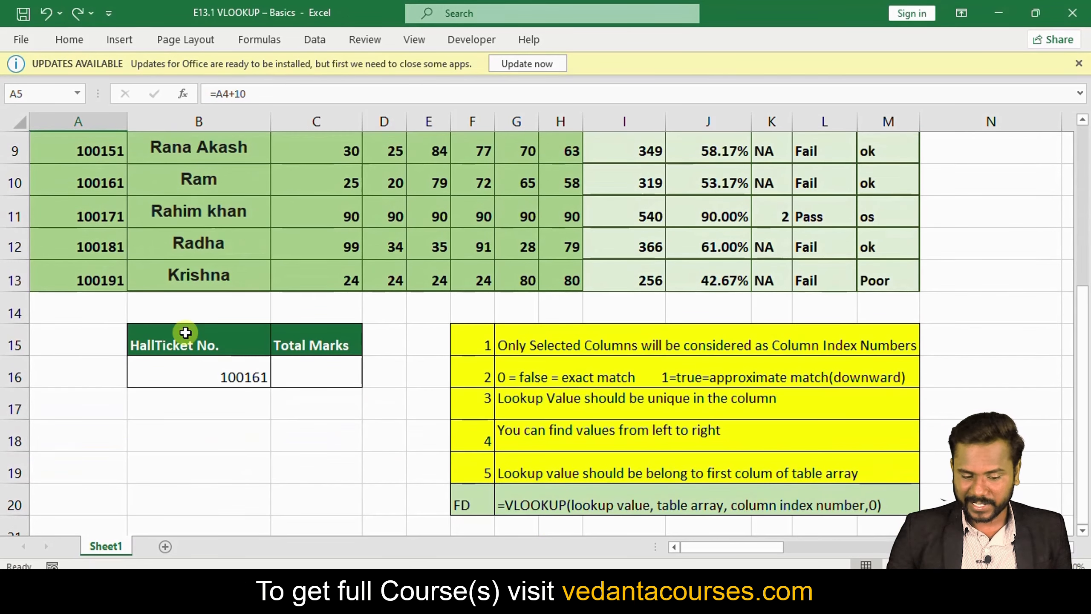
{"action": "scroll", "coordinate": [550, 349], "scroll_direction": "up", "scroll_amount": 1}
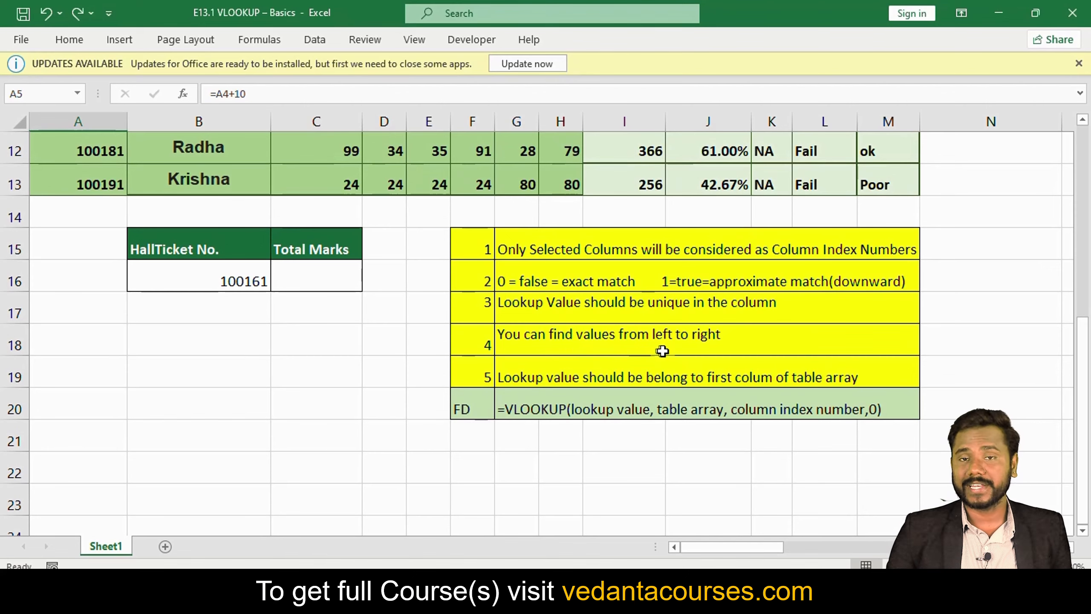
{"action": "scroll", "coordinate": [659, 354], "scroll_direction": "up", "scroll_amount": 2}
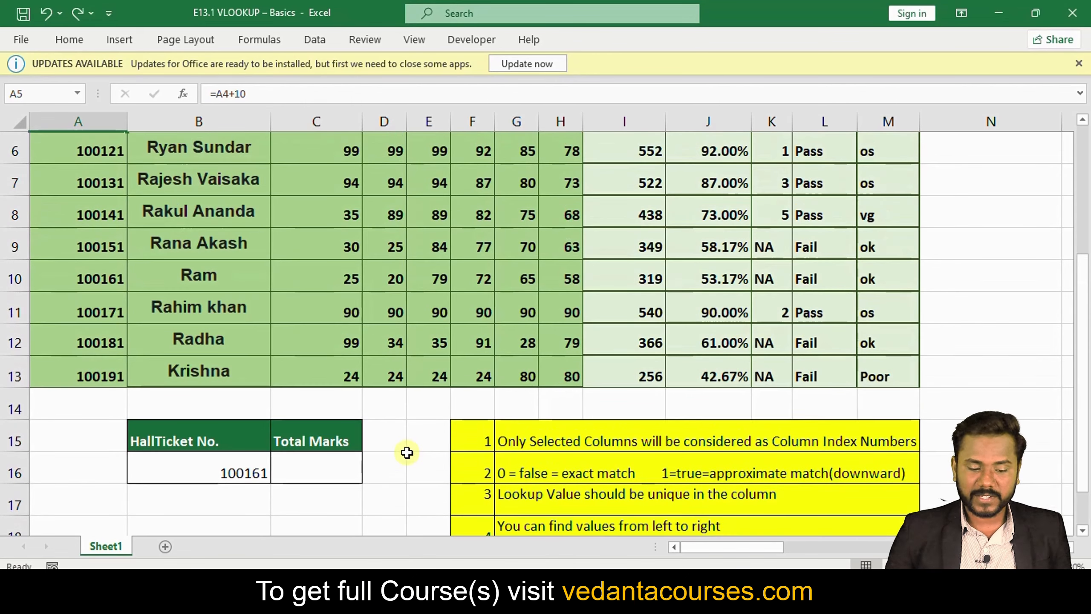
{"action": "left_click", "coordinate": [215, 443]}
{"action": "left_click", "coordinate": [320, 441]}
{"action": "scroll", "coordinate": [272, 440], "scroll_direction": "up", "scroll_amount": 2}
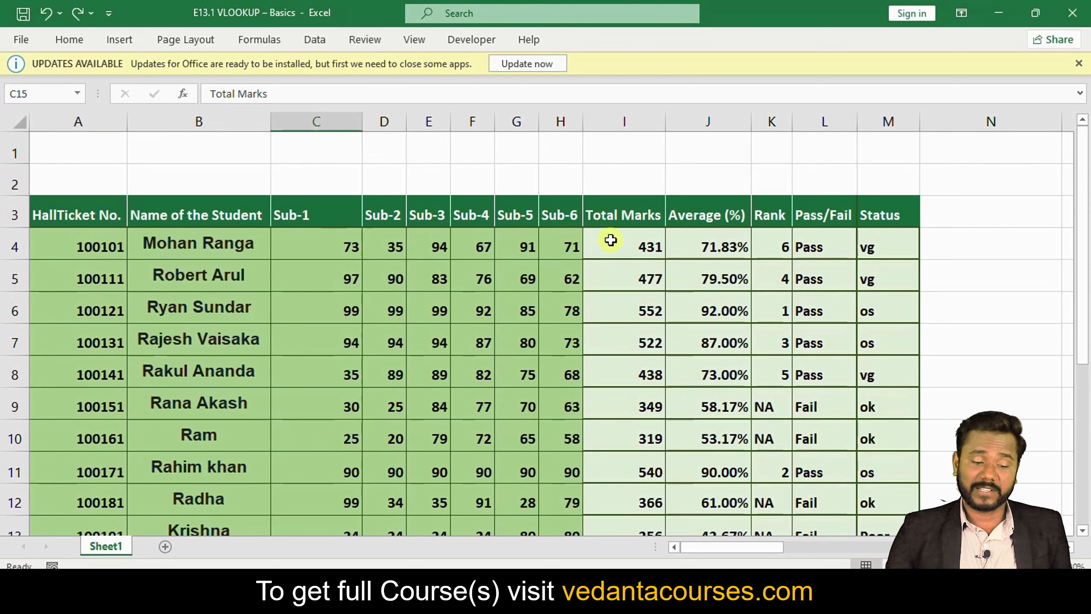
Examine the positions of the HallTicket No. and Total Marks columns against the left-to-right and first-column rules for VLOOKUP
{"action": "left_click_drag", "start_coordinate": [38, 213], "coordinate": [66, 566]}
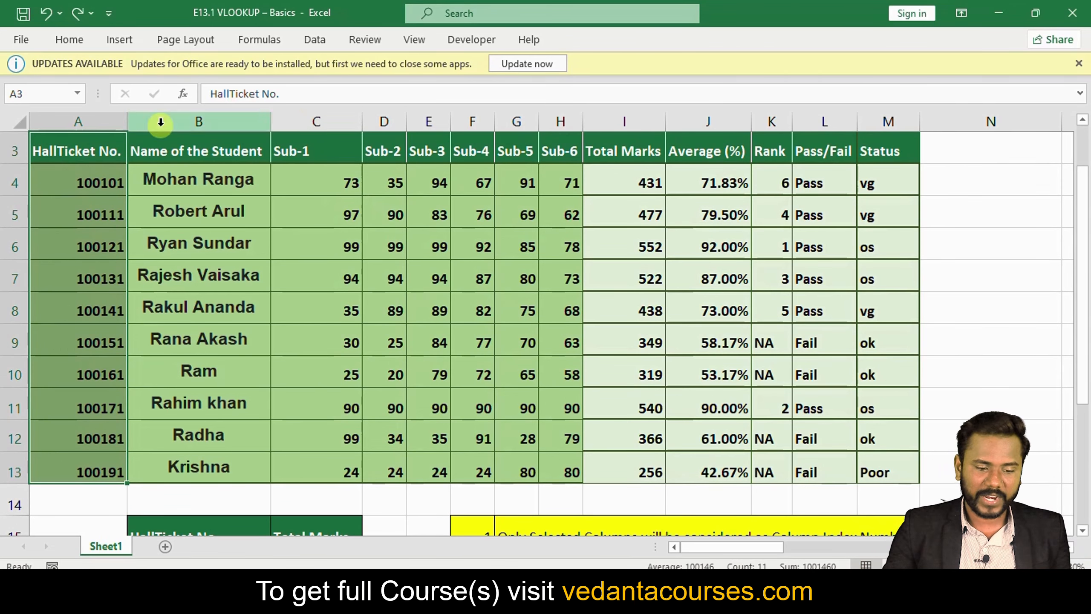
{"action": "left_click_drag", "start_coordinate": [70, 151], "coordinate": [90, 346]}
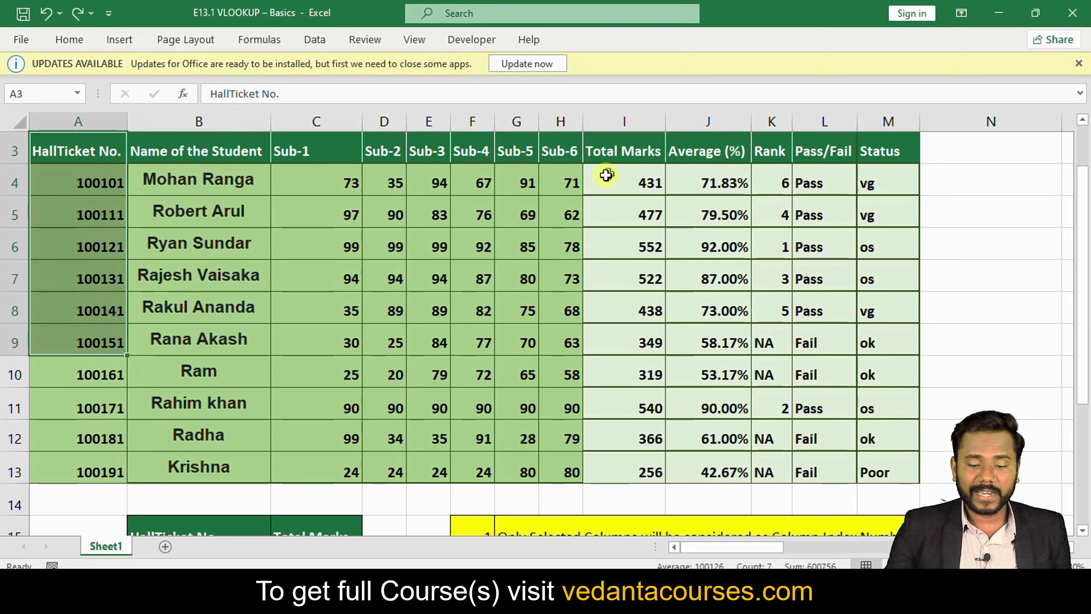
{"action": "left_click_drag", "start_coordinate": [610, 151], "coordinate": [647, 433]}
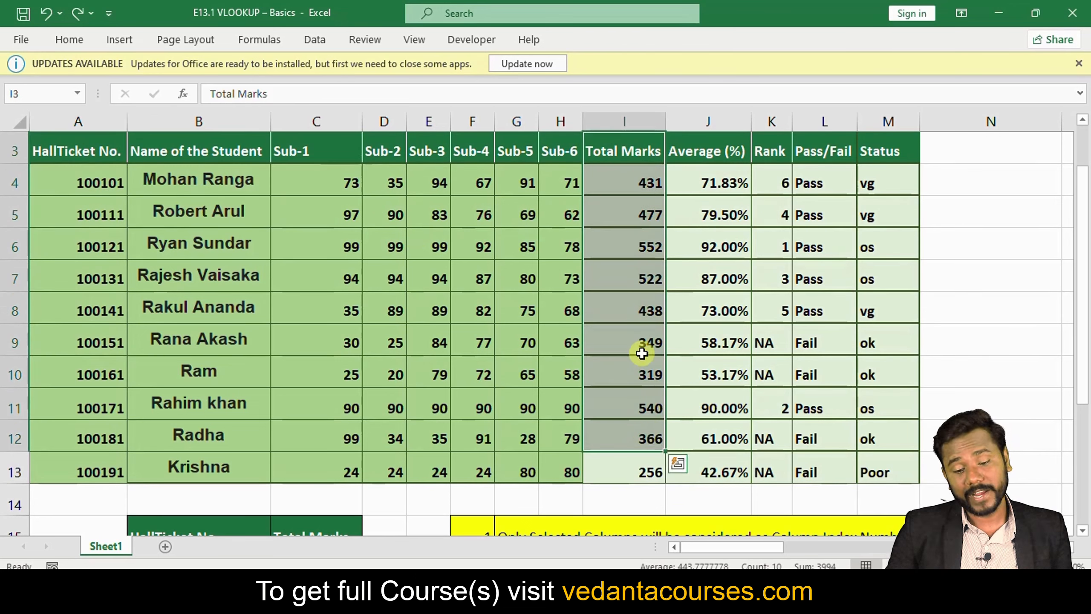
{"action": "left_click_drag", "start_coordinate": [631, 174], "coordinate": [635, 342]}
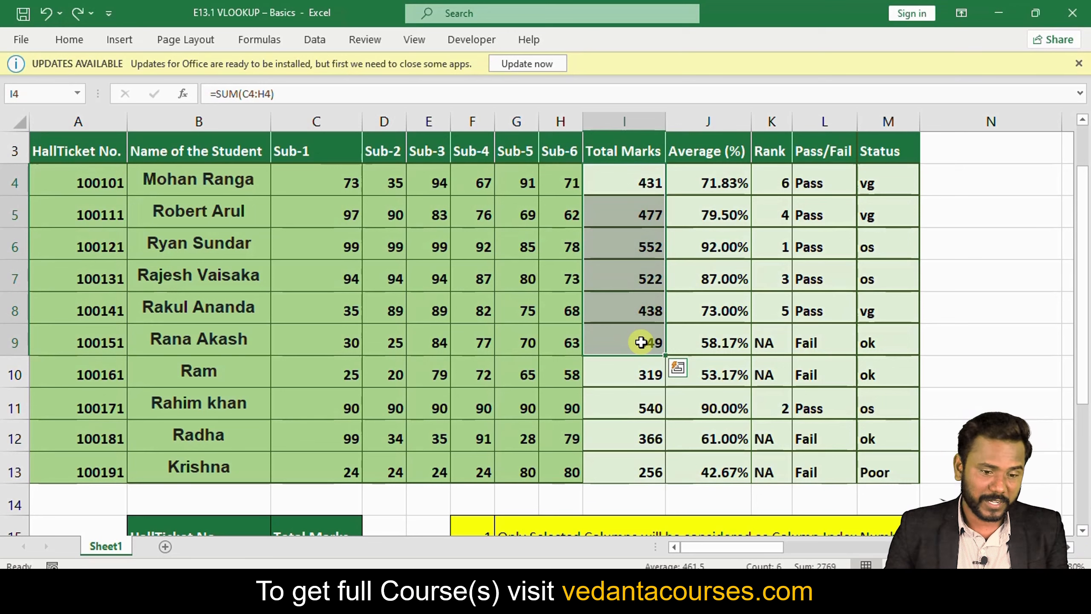
{"action": "scroll", "coordinate": [641, 343], "scroll_direction": "down", "scroll_amount": 2}
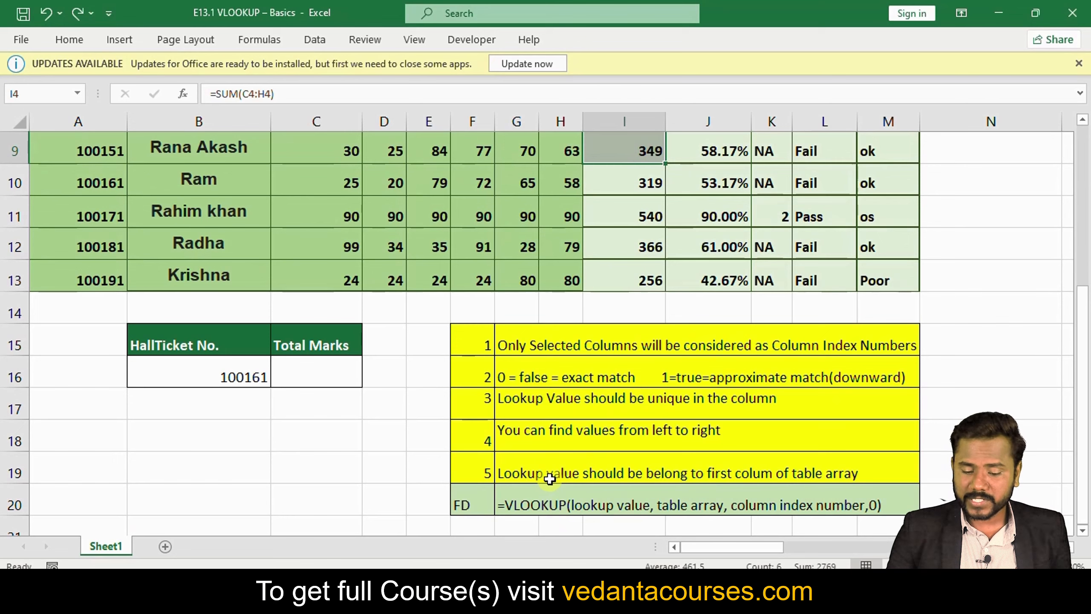
{"action": "scroll", "coordinate": [306, 432], "scroll_direction": "up", "scroll_amount": 2}
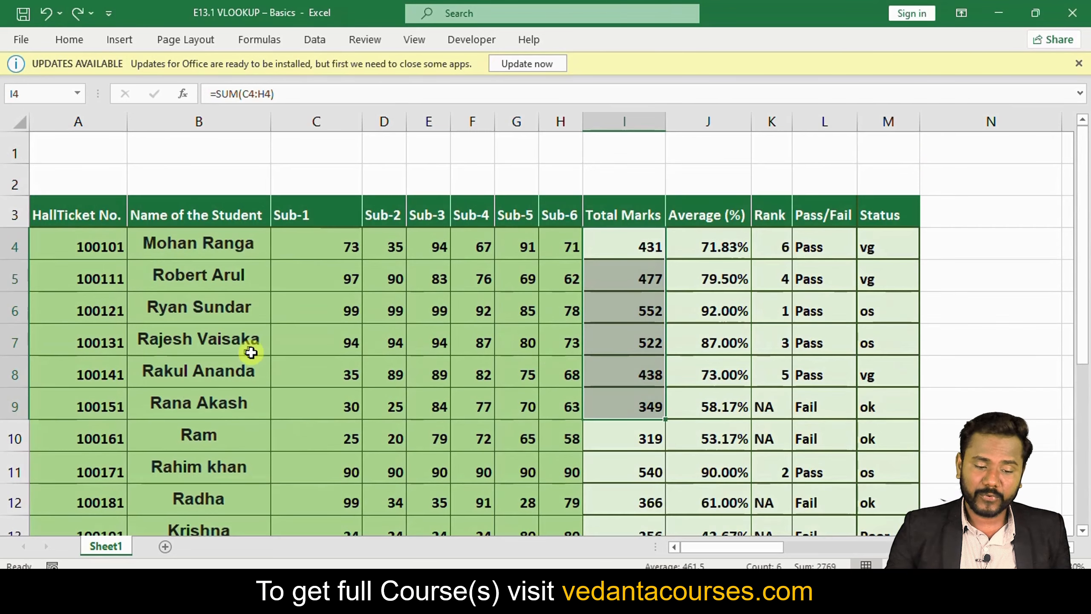
{"action": "scroll", "coordinate": [185, 305], "scroll_direction": "down", "scroll_amount": 2}
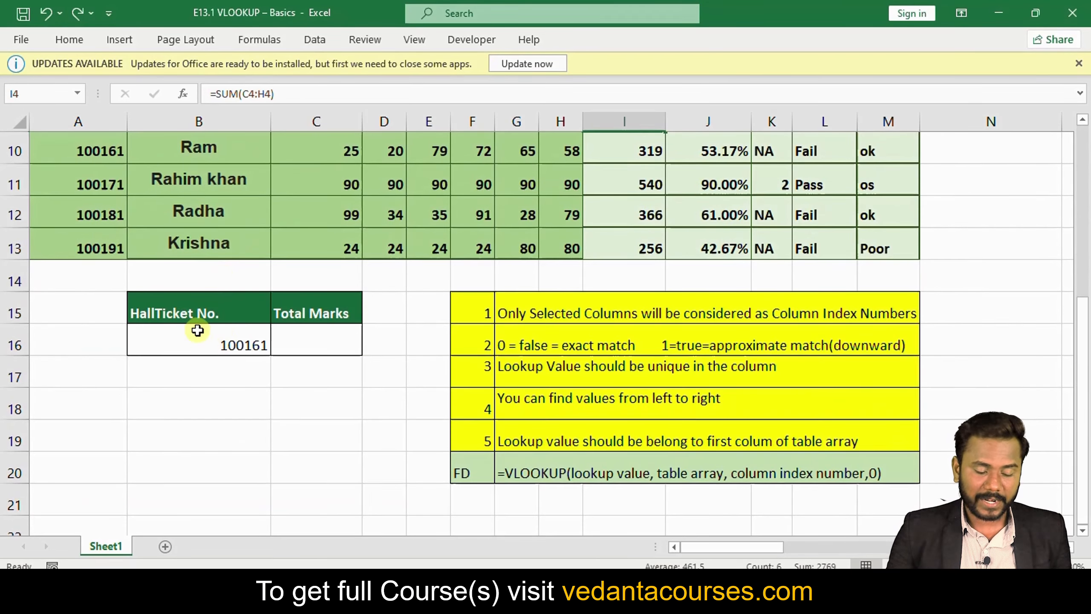
Examine the student table starting from the HallTicket No. column as the table array for the hall ticket lookup in row 16
{"action": "scroll", "coordinate": [336, 338], "scroll_direction": "up", "scroll_amount": 1}
{"action": "scroll", "coordinate": [129, 249], "scroll_direction": "up", "scroll_amount": 2}
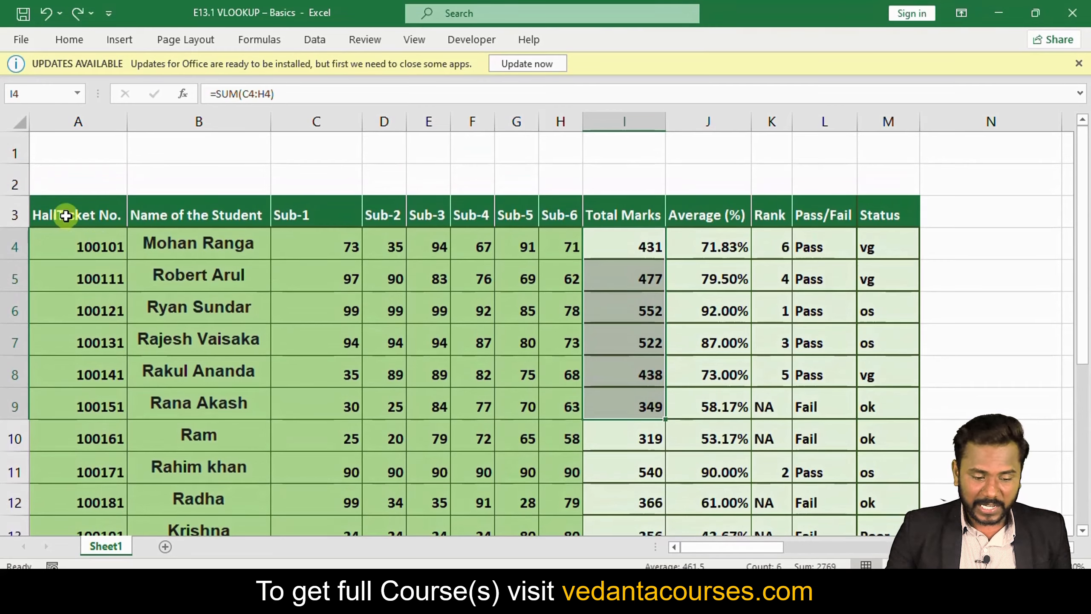
{"action": "left_click_drag", "start_coordinate": [68, 212], "coordinate": [339, 521]}
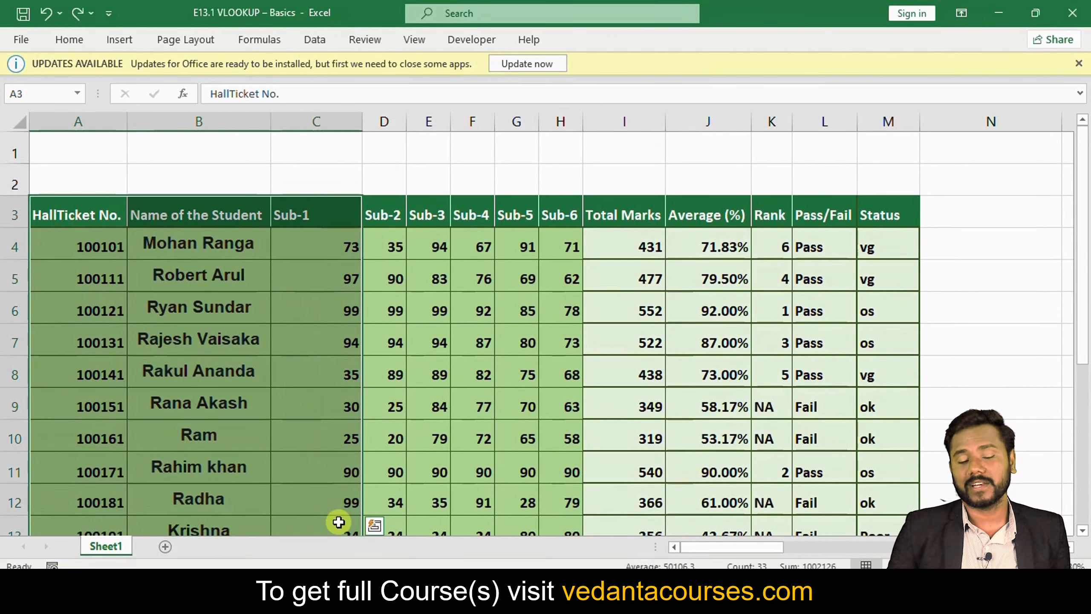
{"action": "scroll", "coordinate": [387, 408], "scroll_direction": "down", "scroll_amount": 3}
{"action": "left_click", "coordinate": [268, 470]}
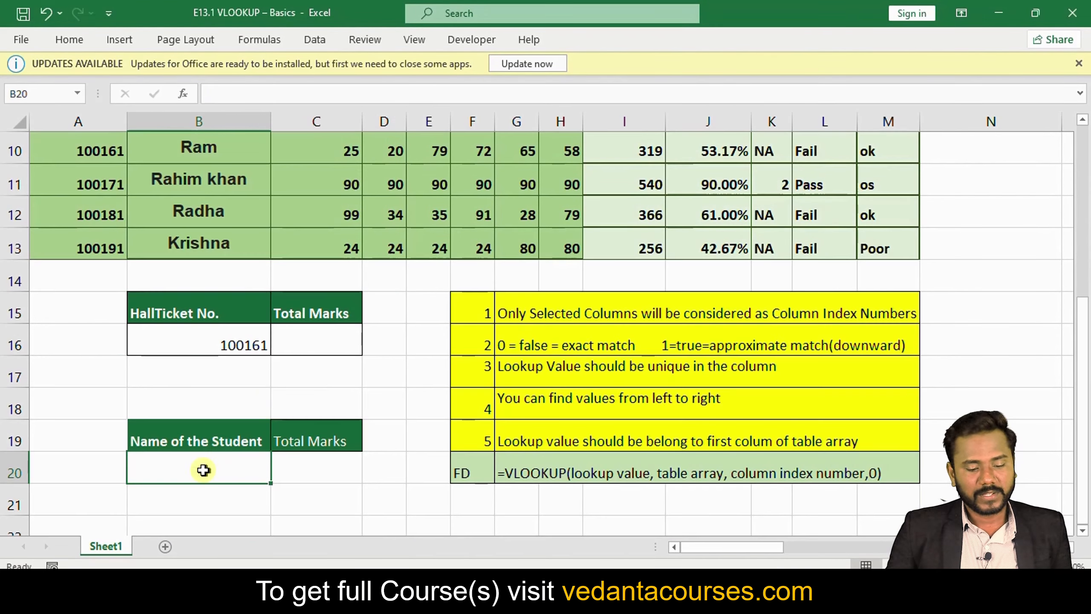
{"action": "left_click", "coordinate": [236, 344]}
{"action": "left_click", "coordinate": [310, 340]}
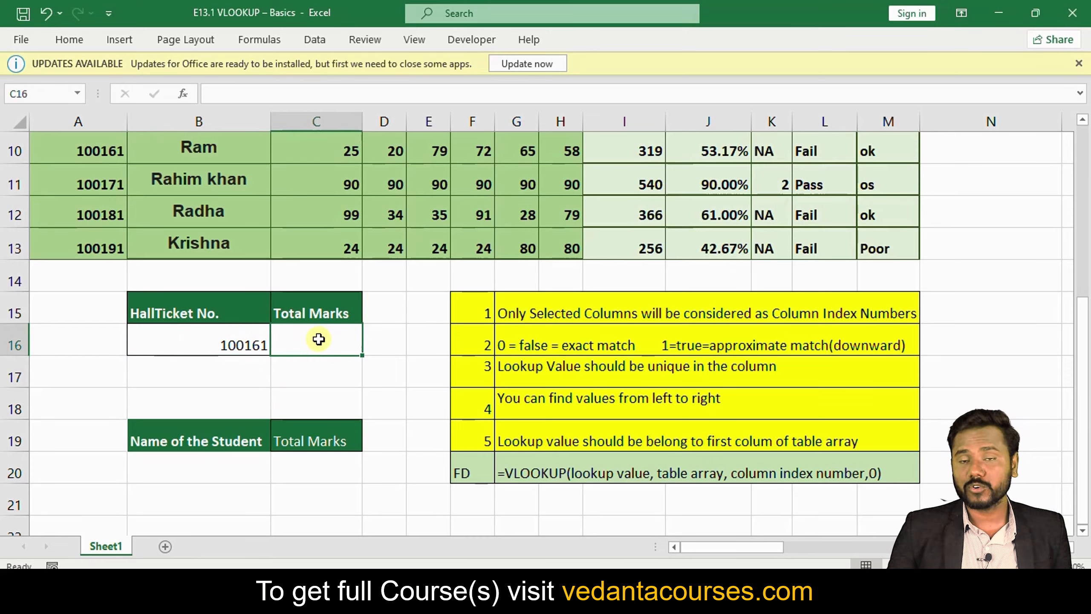
{"action": "scroll", "coordinate": [310, 339], "scroll_direction": "up", "scroll_amount": 3}
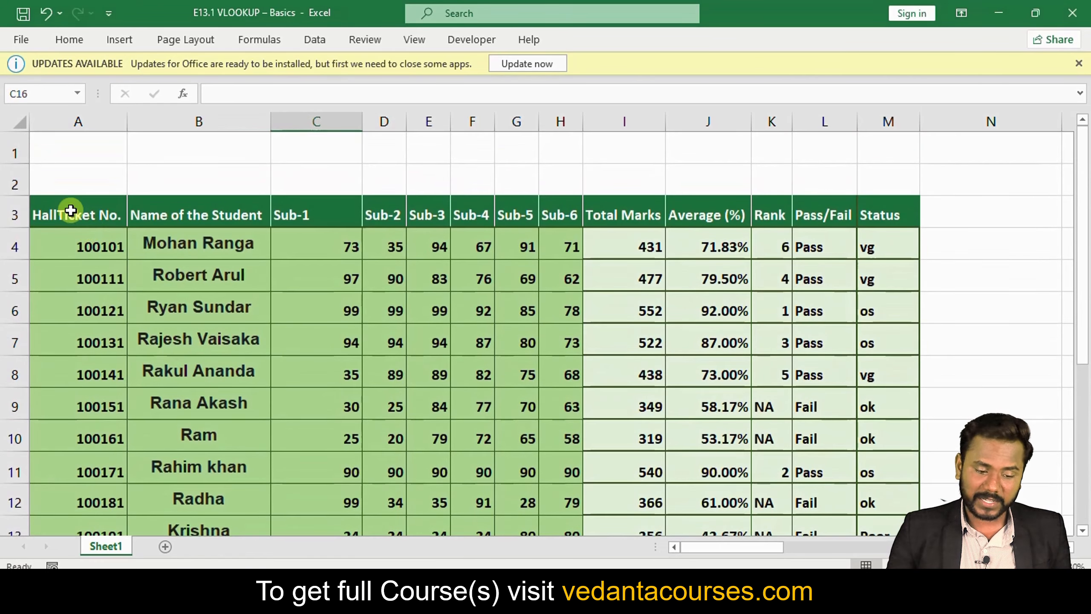
{"action": "scroll", "coordinate": [70, 210], "scroll_direction": "down", "scroll_amount": 2}
{"action": "scroll", "coordinate": [251, 276], "scroll_direction": "down", "scroll_amount": 1}
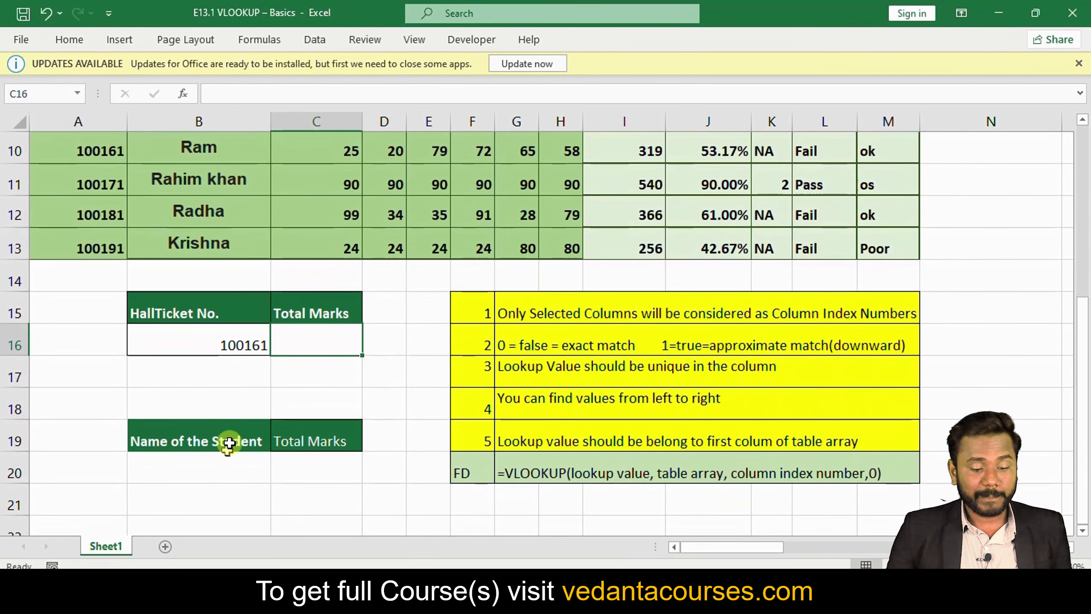
Examine the student table starting from the Name of the Student column as the table array for the name-based lookup in row 20
{"action": "left_click", "coordinate": [211, 477]}
{"action": "left_click", "coordinate": [287, 455]}
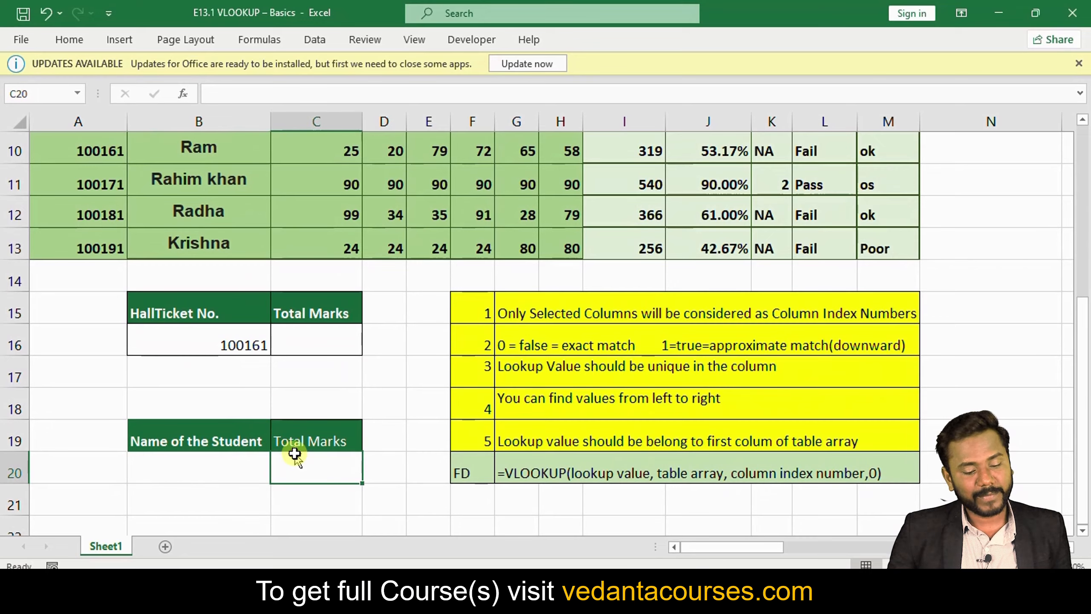
{"action": "scroll", "coordinate": [284, 438], "scroll_direction": "up", "scroll_amount": 3}
{"action": "left_click_drag", "start_coordinate": [157, 214], "coordinate": [545, 372]}
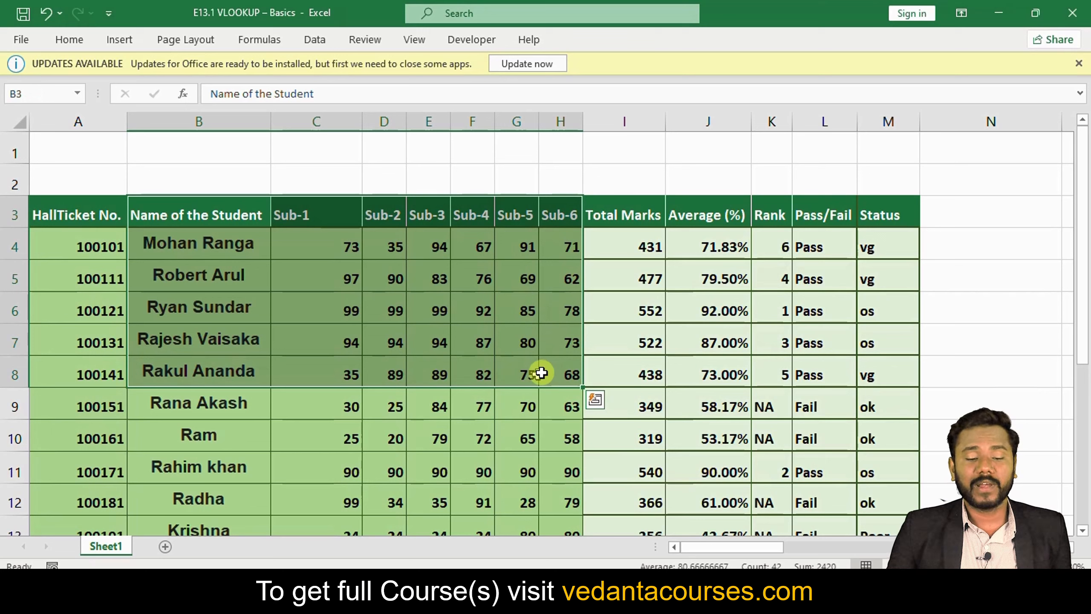
{"action": "left_click_drag", "start_coordinate": [199, 241], "coordinate": [199, 423]}
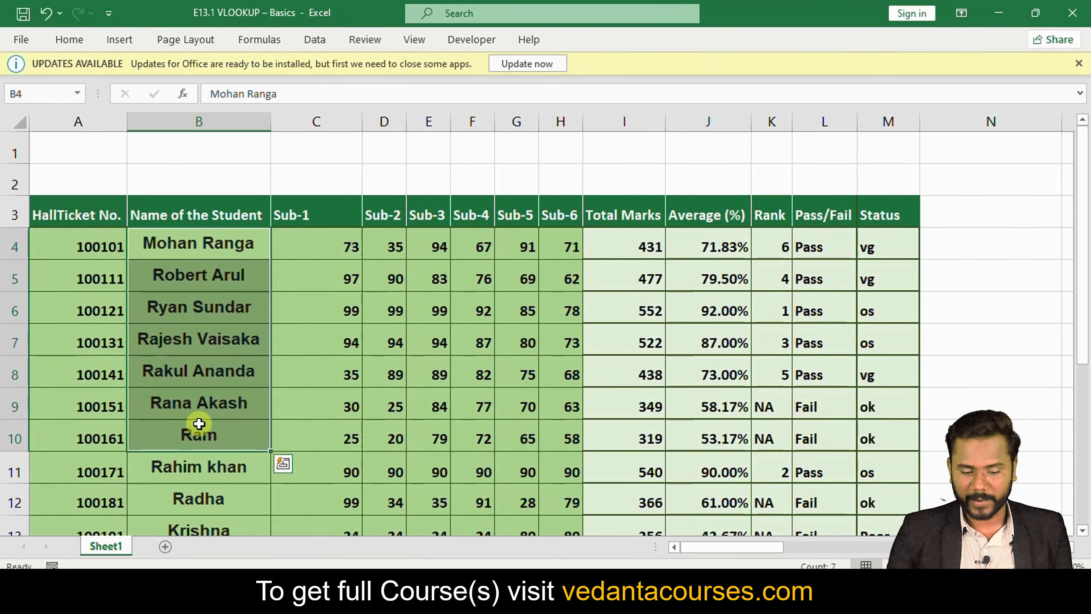
Compare the lookup cells in row 16 with the student table's HallTicket No. and Total Marks columns
{"action": "scroll", "coordinate": [199, 423], "scroll_direction": "down", "scroll_amount": 3}
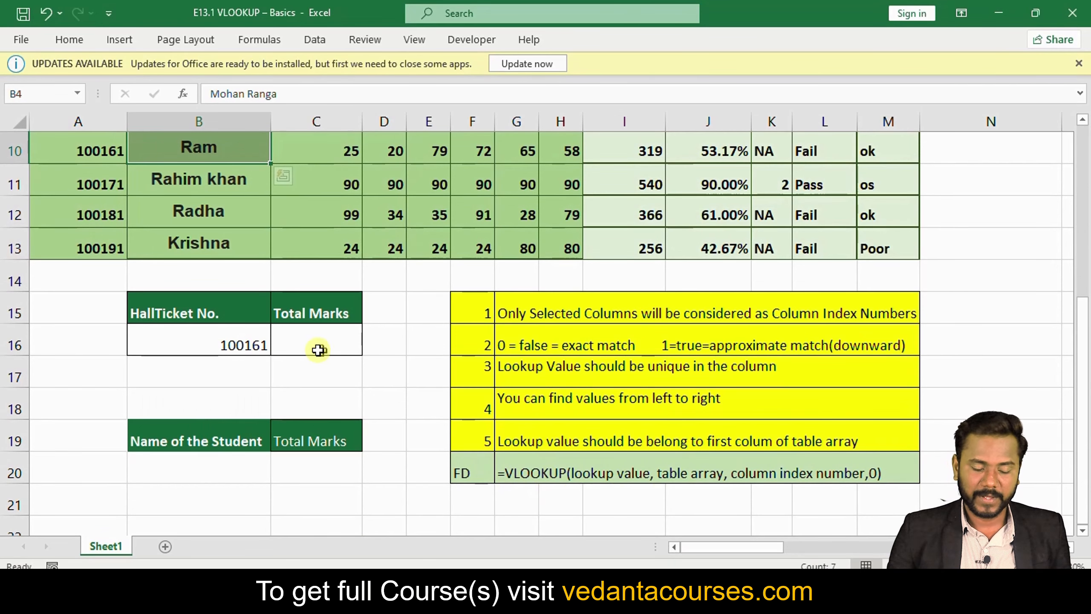
{"action": "left_click", "coordinate": [216, 338]}
{"action": "scroll", "coordinate": [208, 317], "scroll_direction": "up", "scroll_amount": 1}
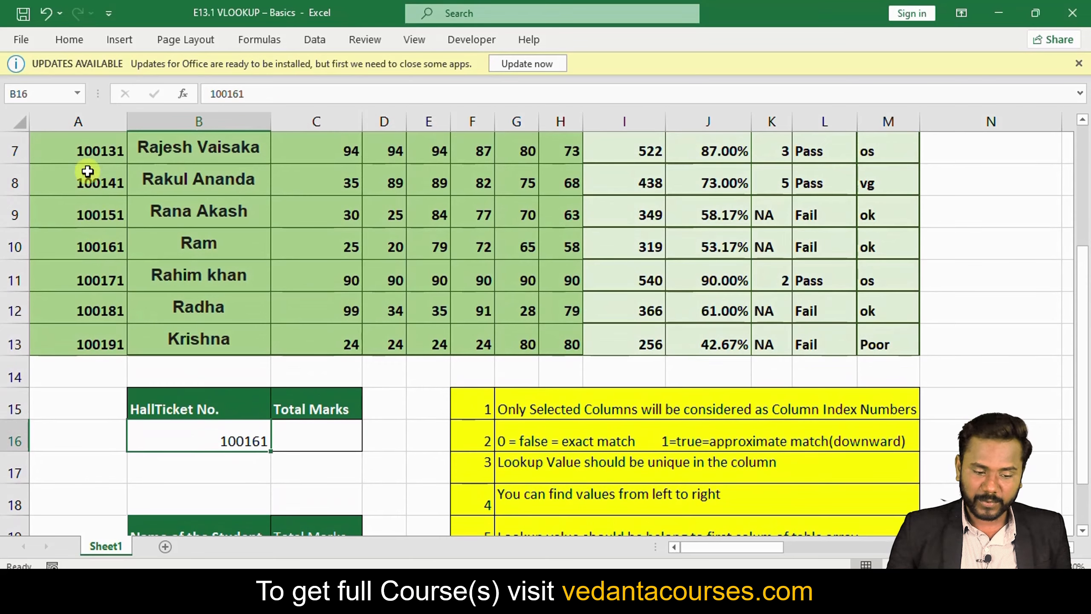
{"action": "scroll", "coordinate": [90, 241], "scroll_direction": "up", "scroll_amount": 2}
{"action": "left_click_drag", "start_coordinate": [90, 284], "coordinate": [91, 471]}
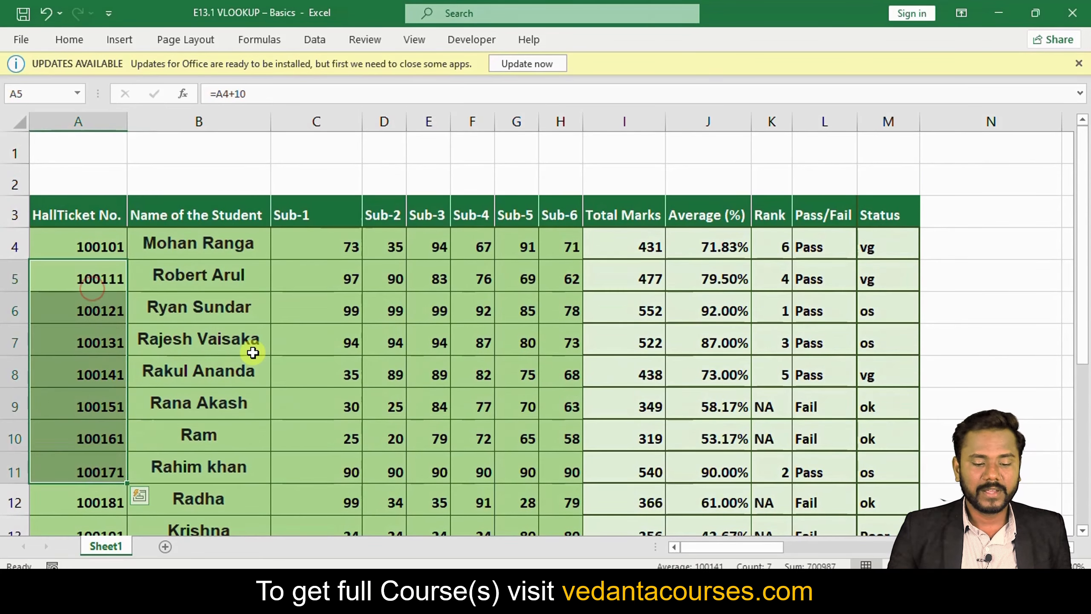
{"action": "scroll", "coordinate": [343, 522], "scroll_direction": "down", "scroll_amount": 3}
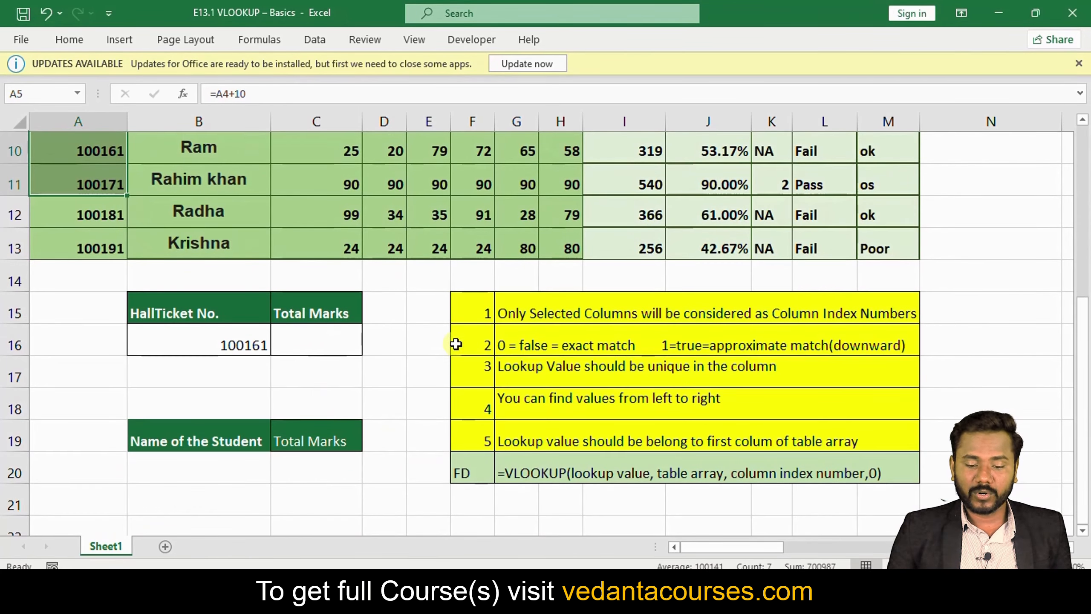
{"action": "scroll", "coordinate": [456, 344], "scroll_direction": "up", "scroll_amount": 3}
{"action": "left_click_drag", "start_coordinate": [629, 246], "coordinate": [632, 567]}
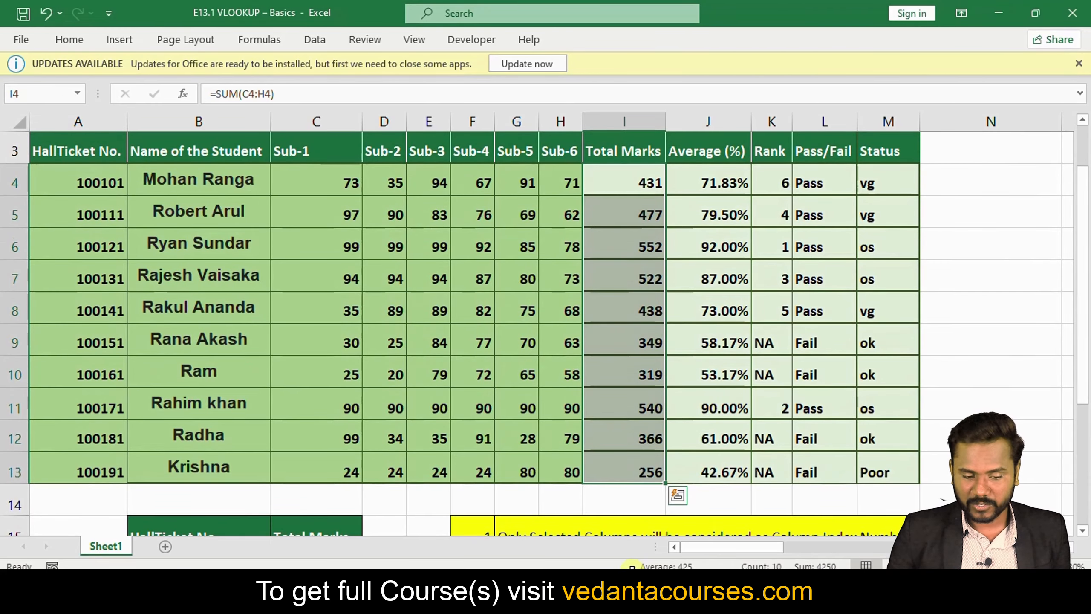
{"action": "scroll", "coordinate": [297, 499], "scroll_direction": "up", "scroll_amount": 1}
{"action": "left_click_drag", "start_coordinate": [84, 239], "coordinate": [83, 484]}
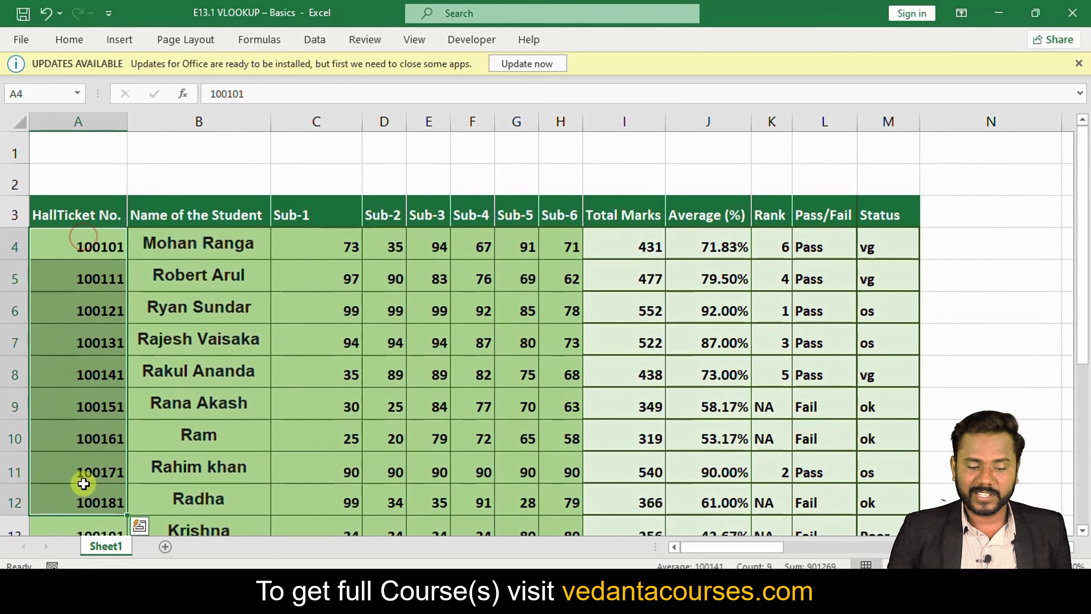
{"action": "left_click_drag", "start_coordinate": [629, 246], "coordinate": [632, 507]}
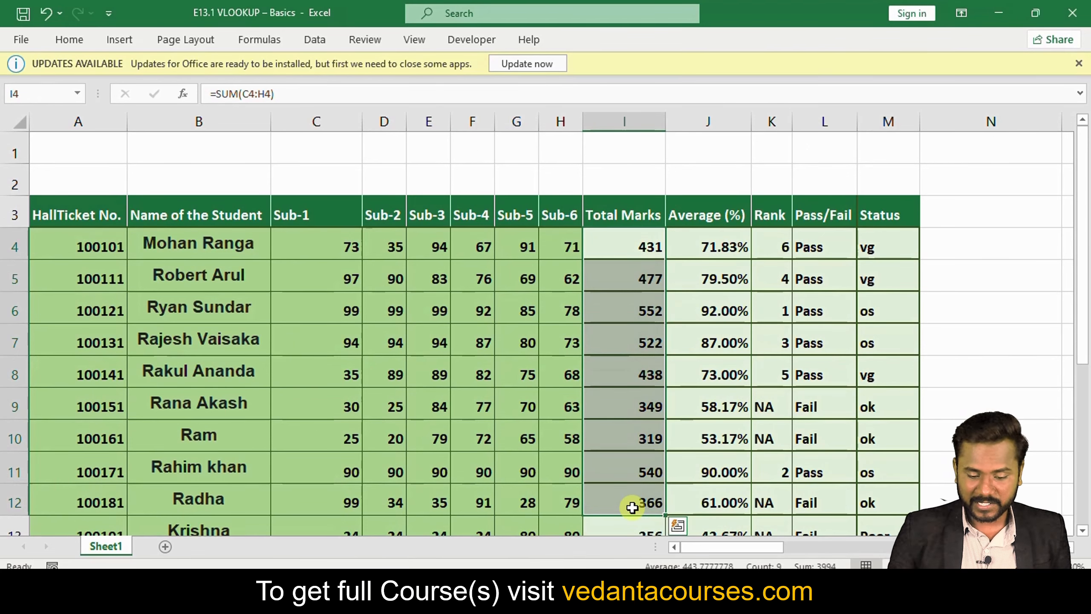
{"action": "scroll", "coordinate": [633, 507], "scroll_direction": "down", "scroll_amount": 3}
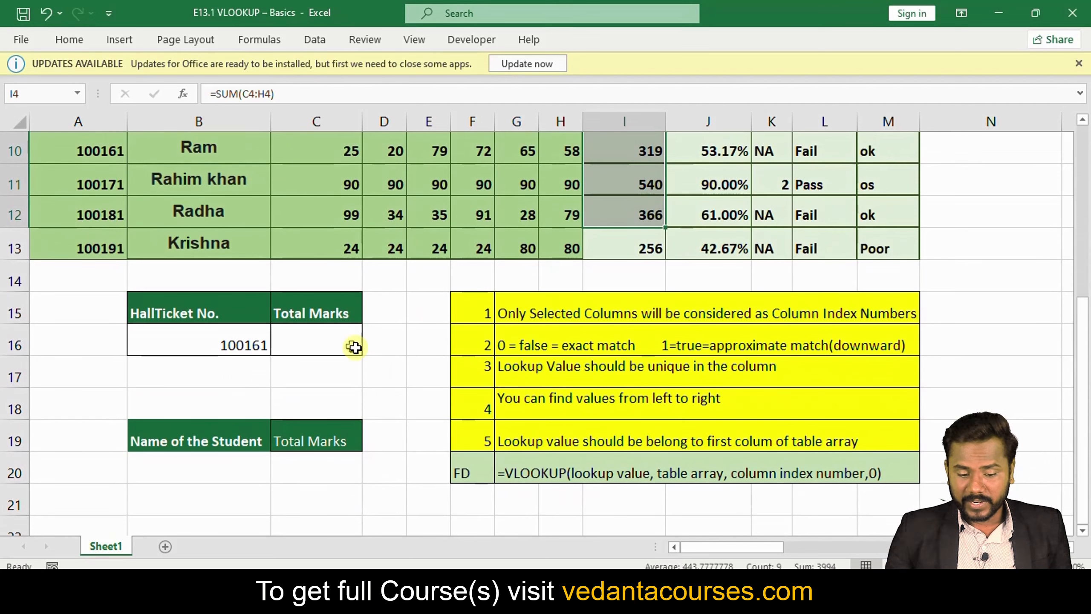
Start a VLOOKUP formula in cell C16 with B16 as the lookup value
{"action": "left_click", "coordinate": [337, 343]}
{"action": "type", "text": "="}
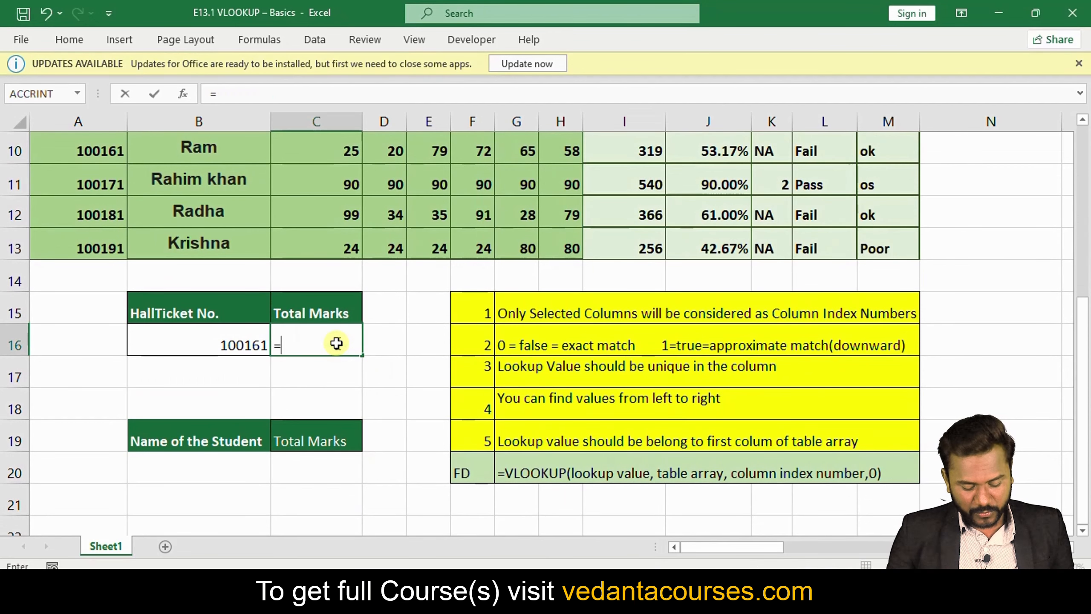
{"action": "type", "text": "vlo"}
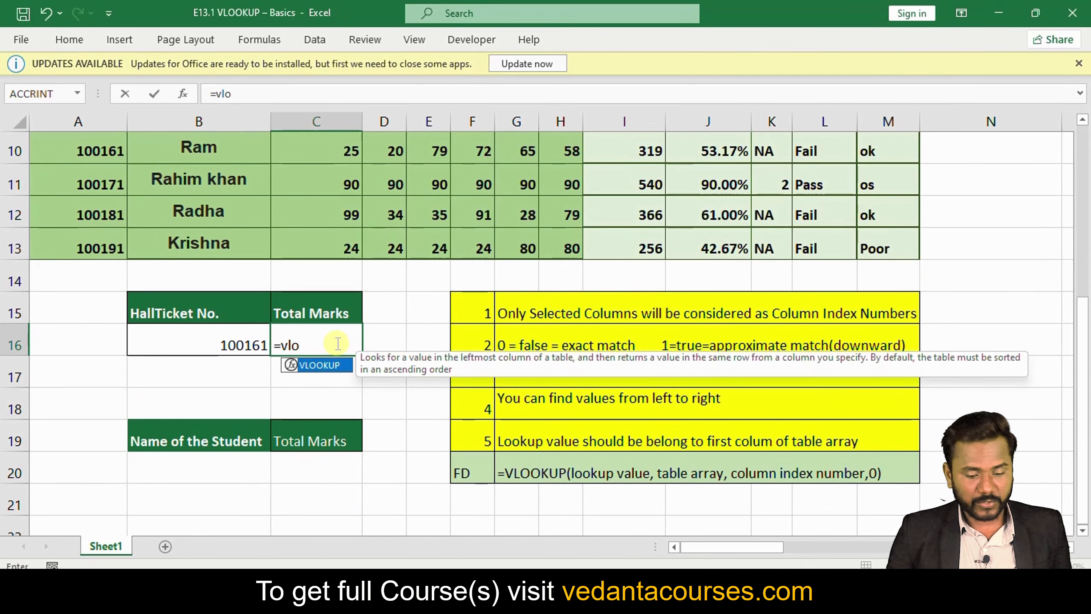
{"action": "key", "text": "Tab"}
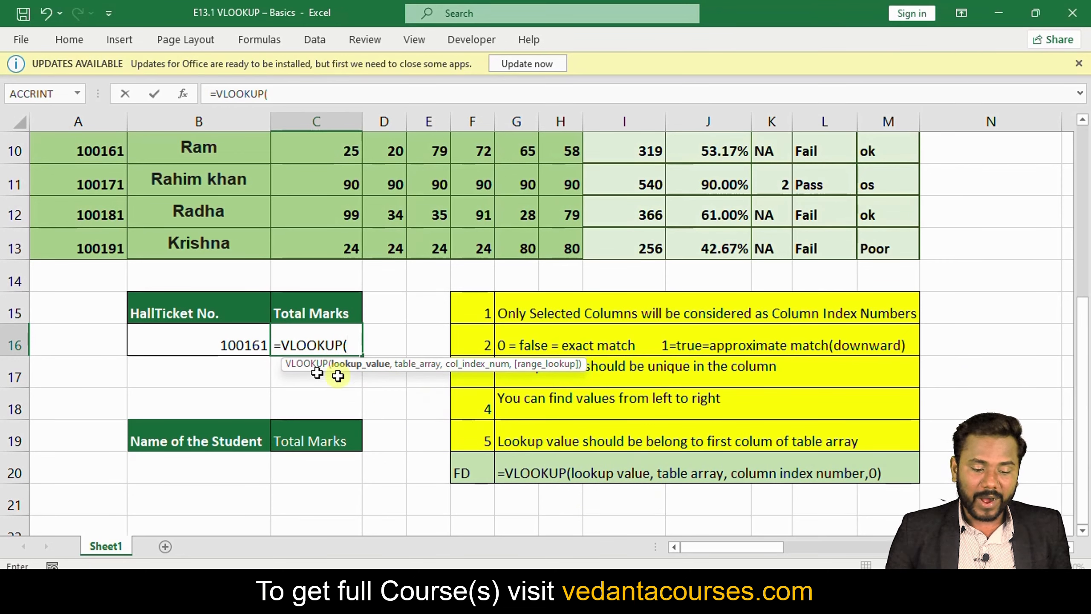
{"action": "left_click", "coordinate": [190, 338]}
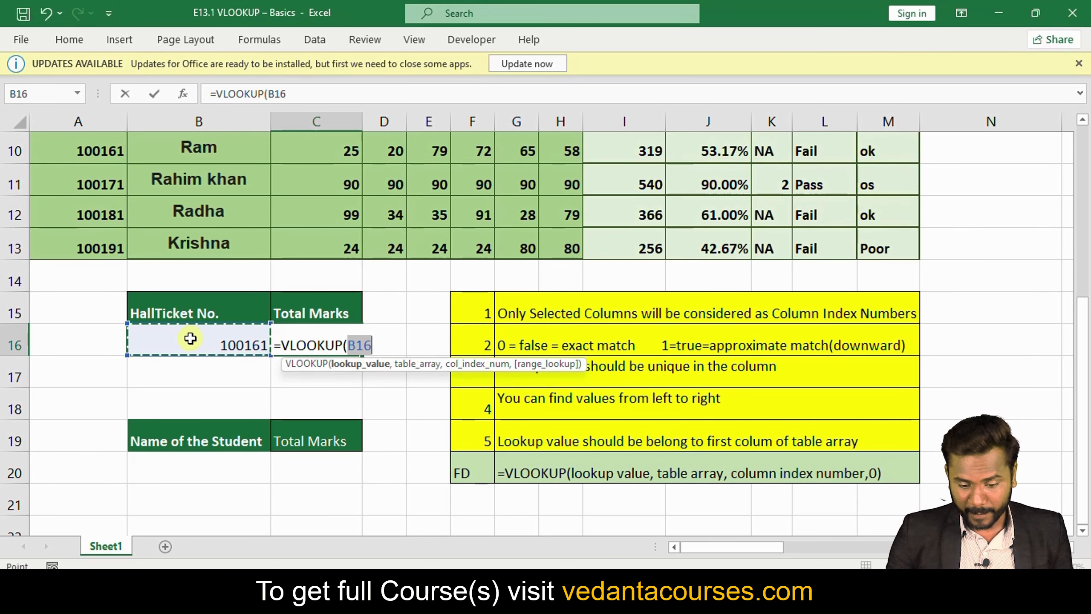
{"action": "type", "text": ","}
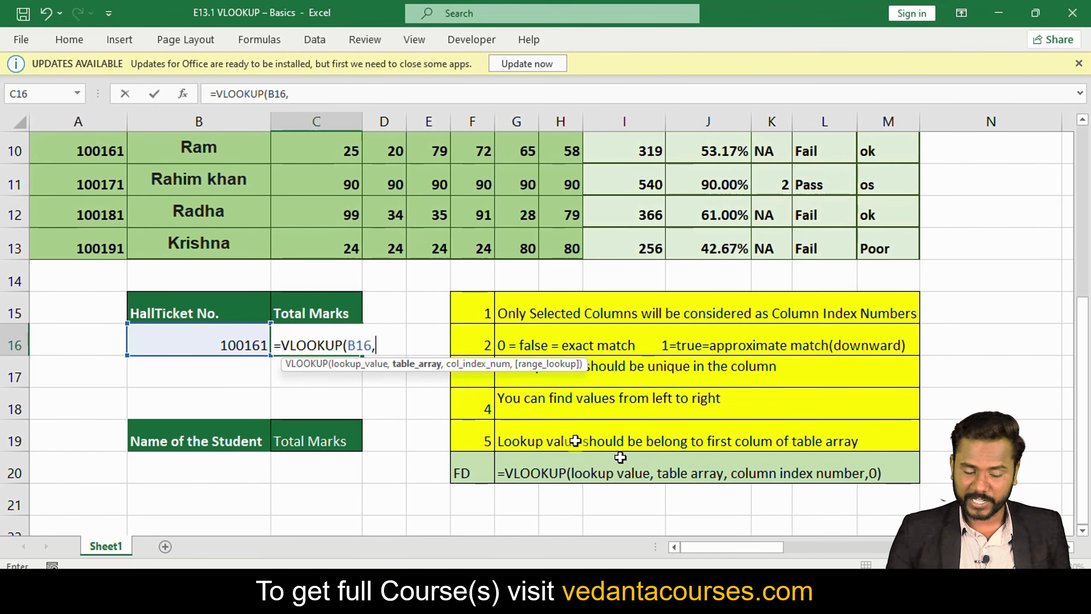
Set the VLOOKUP table array to the whole student table, A3:M13, including its headers
{"action": "scroll", "coordinate": [237, 385], "scroll_direction": "up", "scroll_amount": 2}
{"action": "scroll", "coordinate": [80, 214], "scroll_direction": "up", "scroll_amount": 1}
{"action": "left_click_drag", "start_coordinate": [65, 214], "coordinate": [877, 475]}
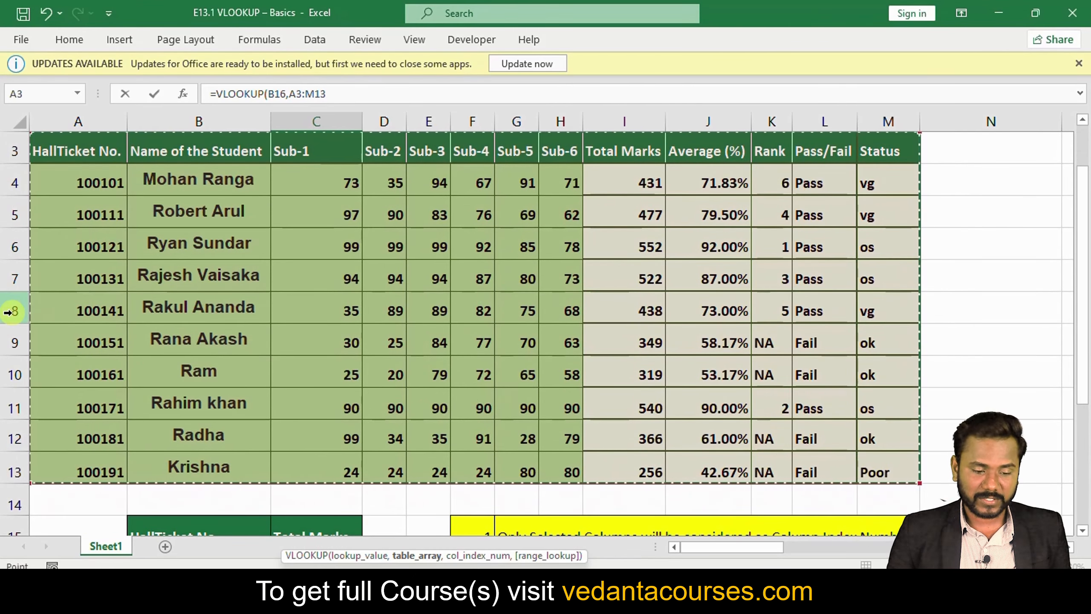
{"action": "scroll", "coordinate": [50, 246], "scroll_direction": "up", "scroll_amount": 1}
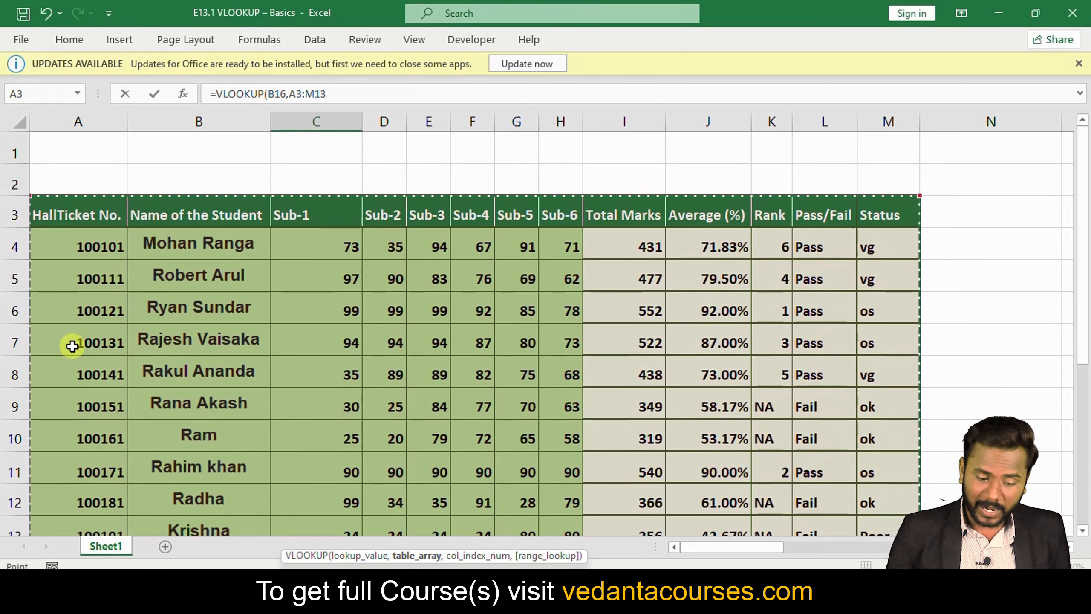
{"action": "scroll", "coordinate": [72, 346], "scroll_direction": "down", "scroll_amount": 2}
{"action": "scroll", "coordinate": [72, 346], "scroll_direction": "down", "scroll_amount": 2}
{"action": "type", "text": ","}
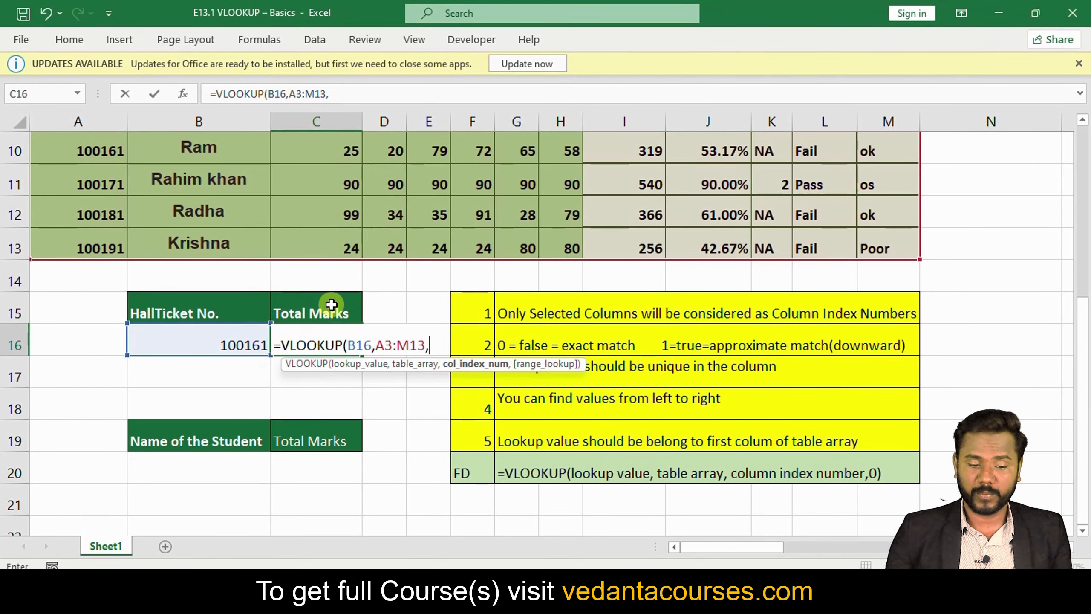
Complete the VLOOKUP formula in C16 with column index number 9 for Total Marks and 0 for an exact match
{"action": "scroll", "coordinate": [292, 310], "scroll_direction": "up", "scroll_amount": 3}
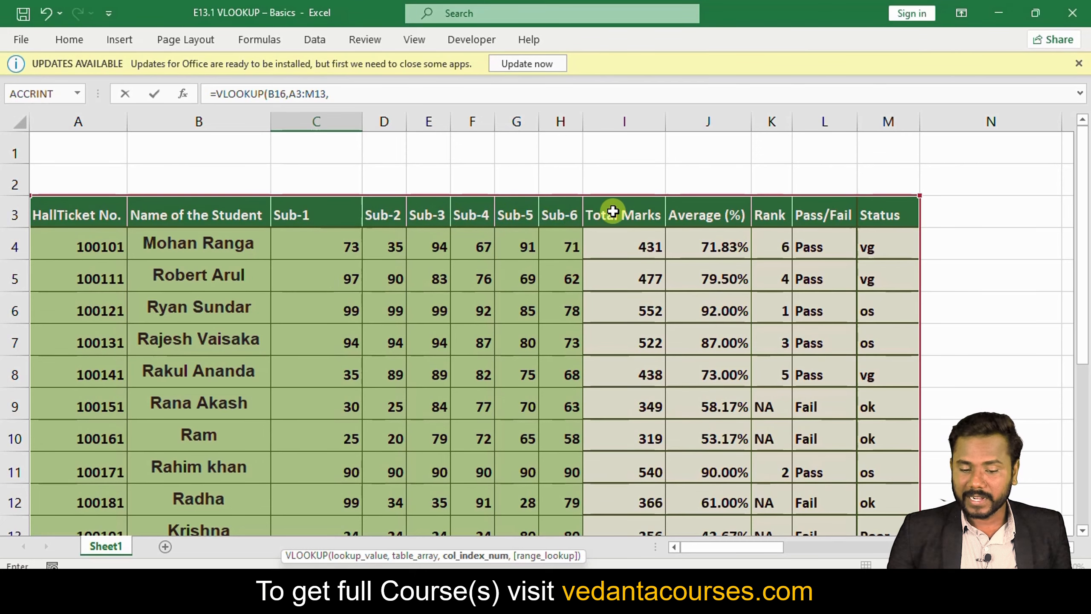
{"action": "scroll", "coordinate": [578, 315], "scroll_direction": "down", "scroll_amount": 3}
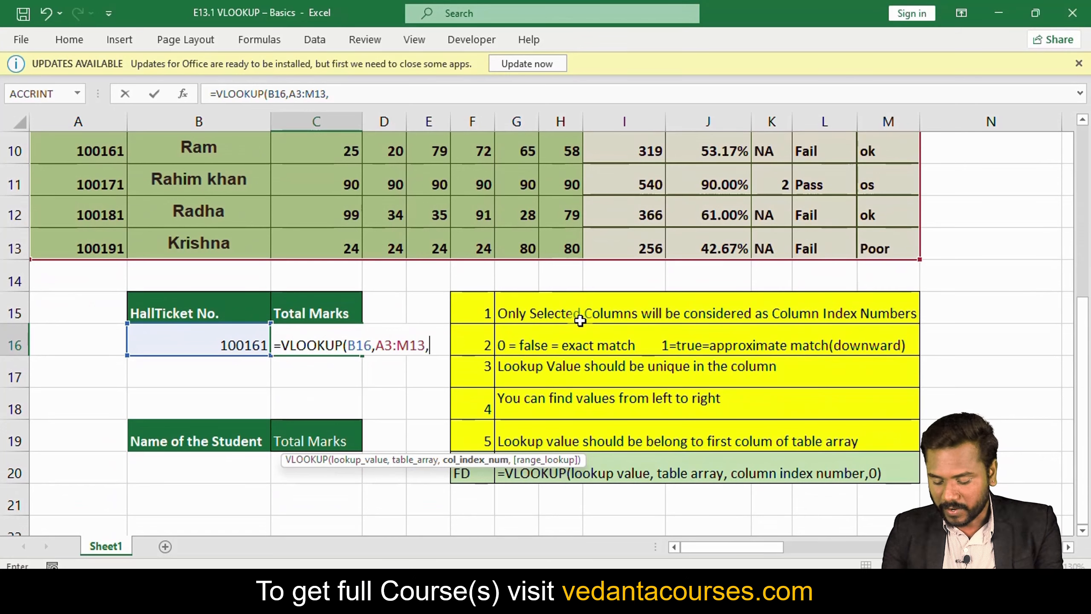
{"action": "type", "text": "9,"}
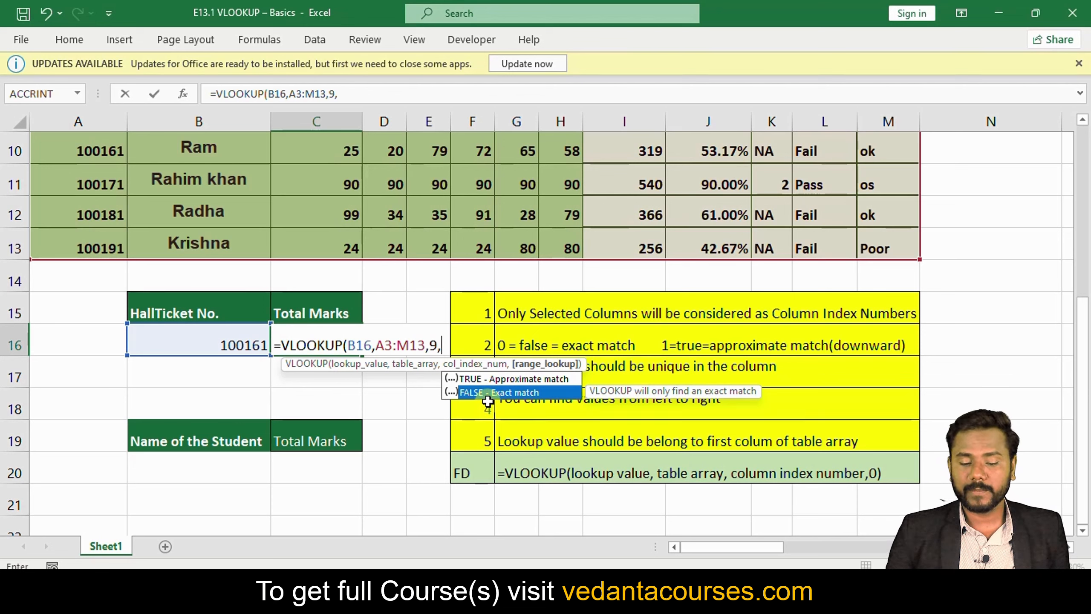
{"action": "type", "text": "0"}
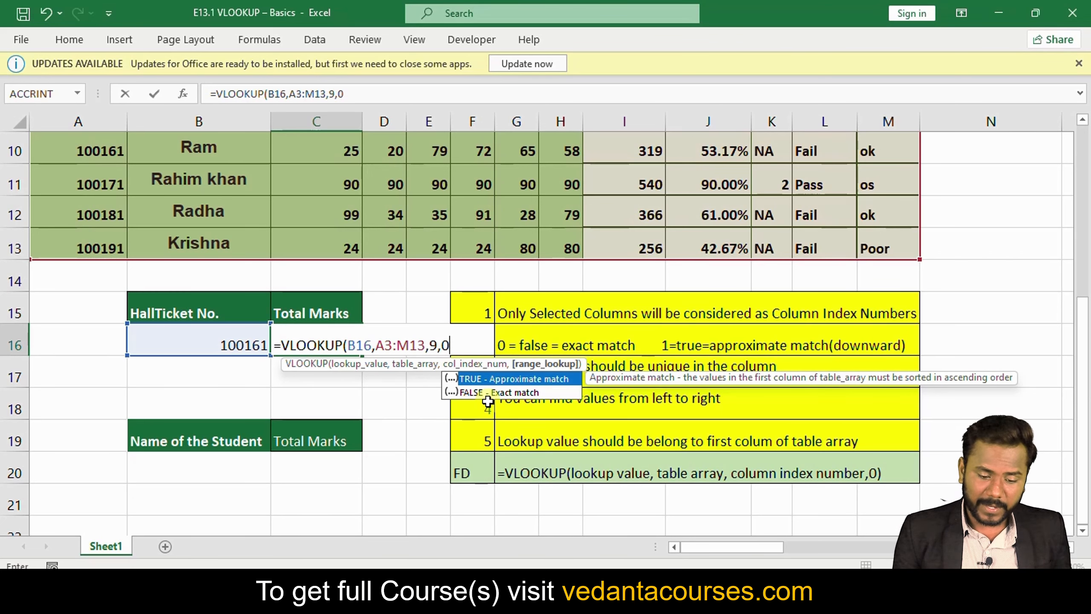
{"action": "type", "text": ")"}
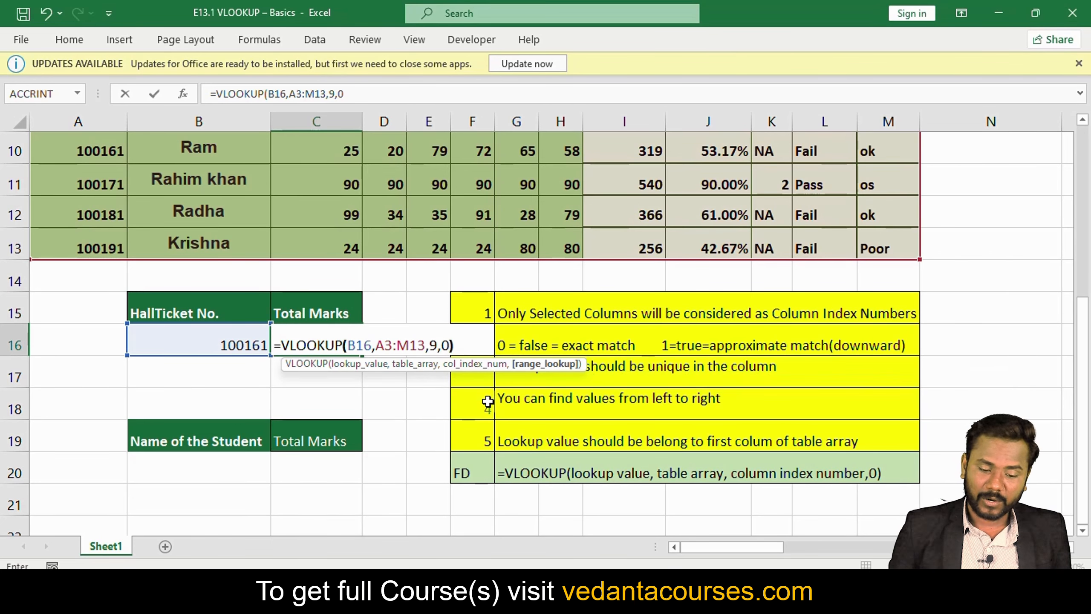
{"action": "key", "text": "Return"}
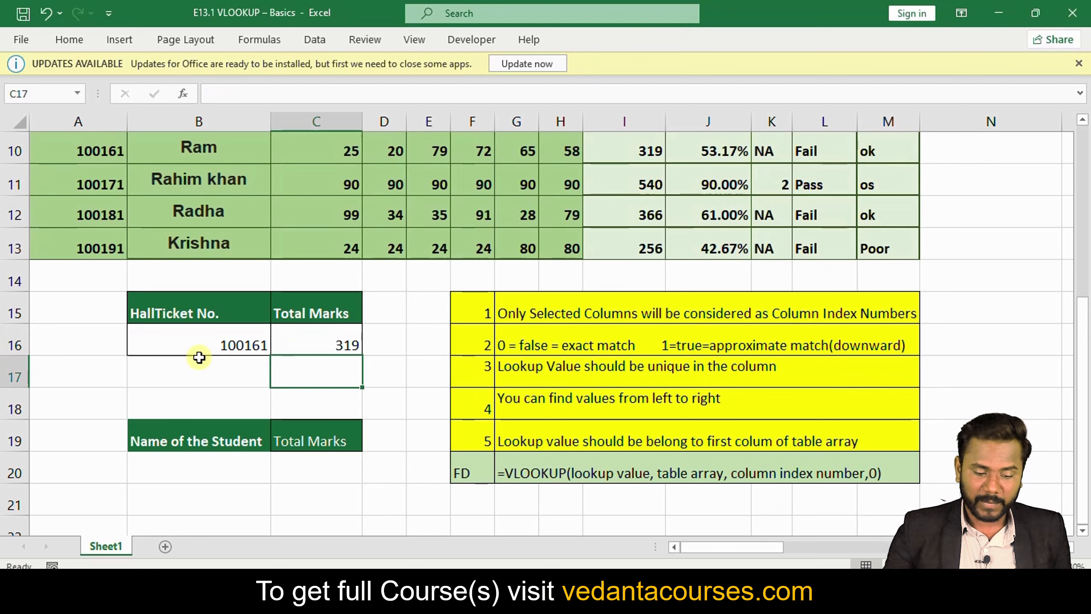
Check the VLOOKUP result against the Total Marks value in row 10 of the student table
{"action": "left_click", "coordinate": [207, 346]}
{"action": "scroll", "coordinate": [213, 344], "scroll_direction": "up", "scroll_amount": 1}
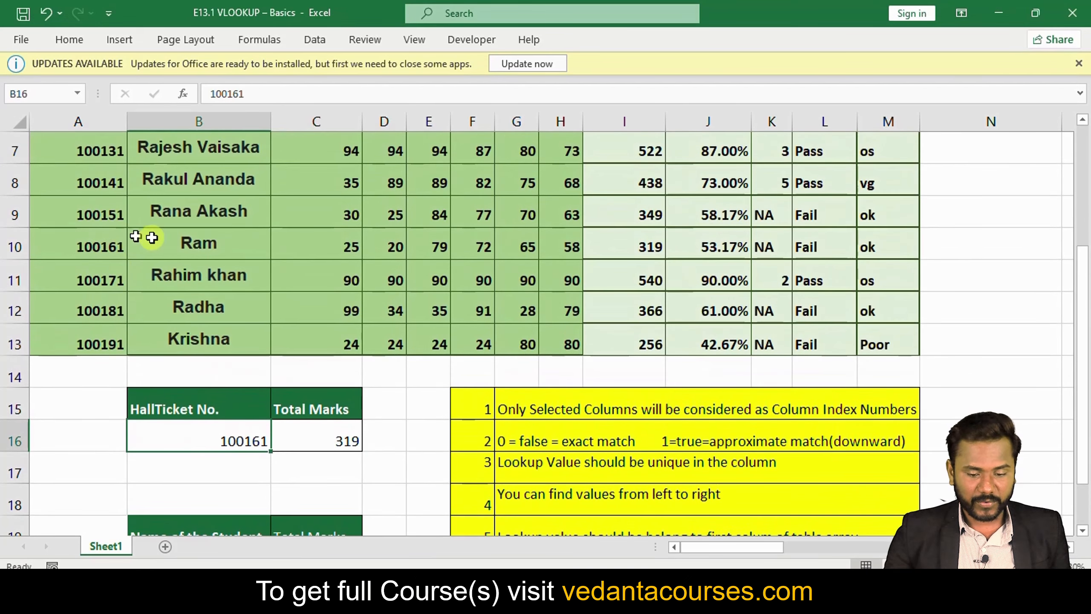
{"action": "left_click", "coordinate": [653, 244]}
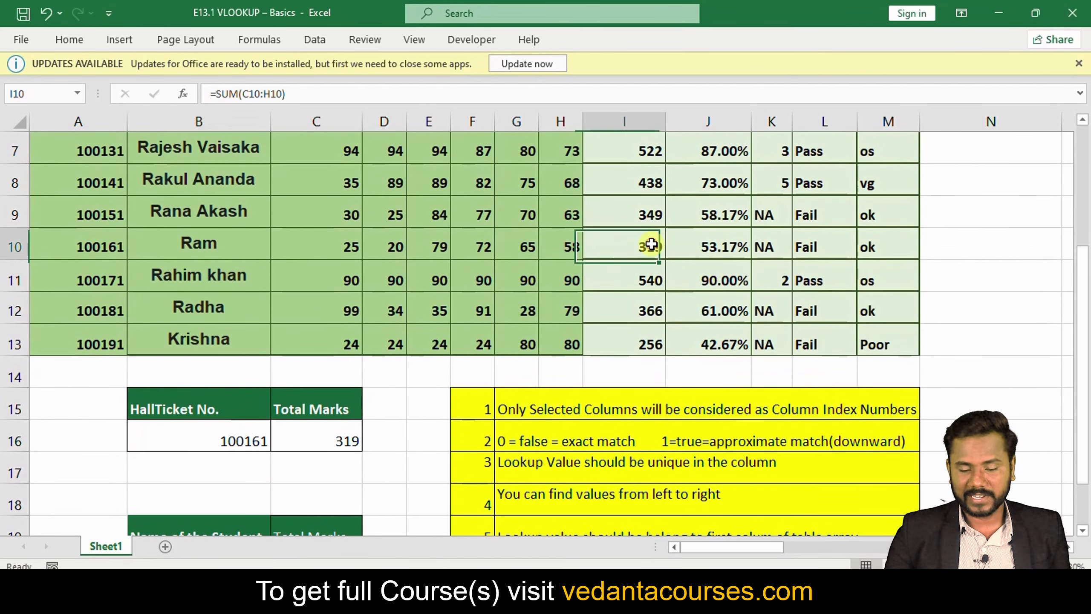
Replace the lookup value in B16 with the hall ticket number from row 13 of the student table
{"action": "left_click", "coordinate": [185, 428]}
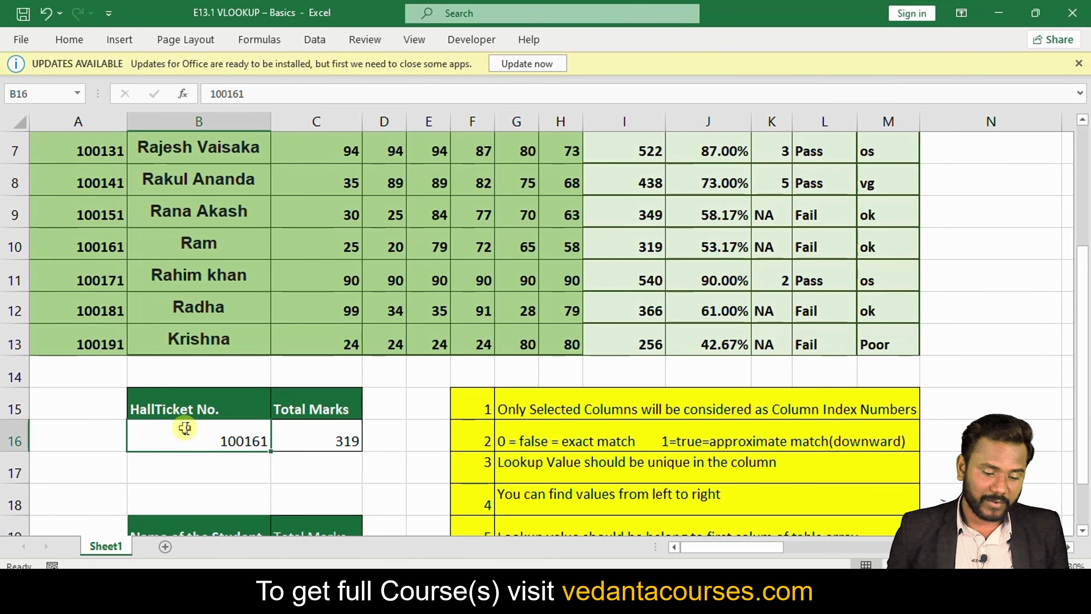
{"action": "type", "text": "10019"}
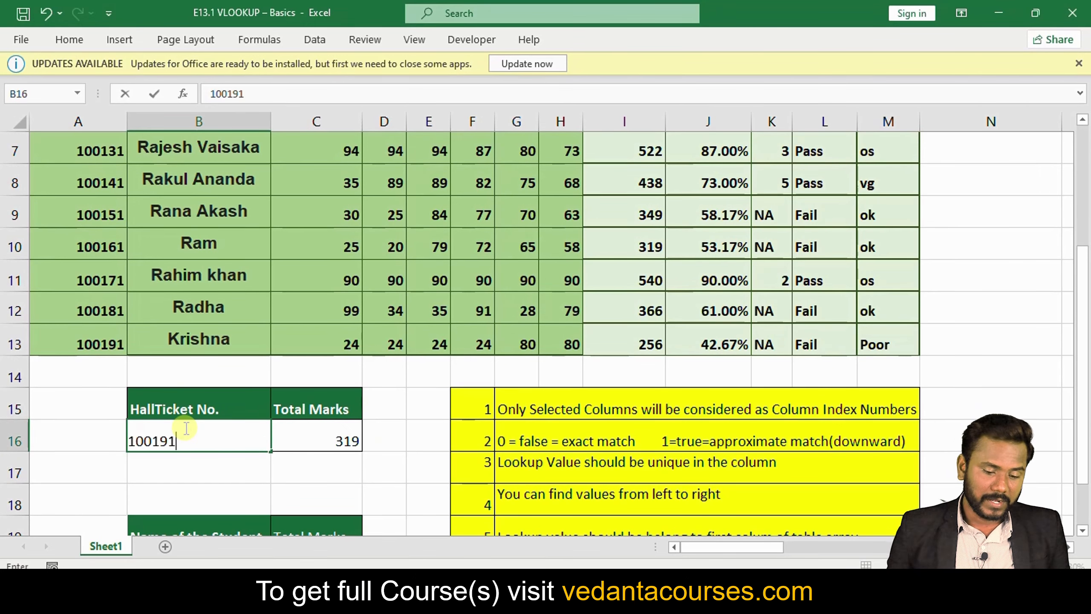
{"action": "type", "text": "1"}
{"action": "key", "text": "Return"}
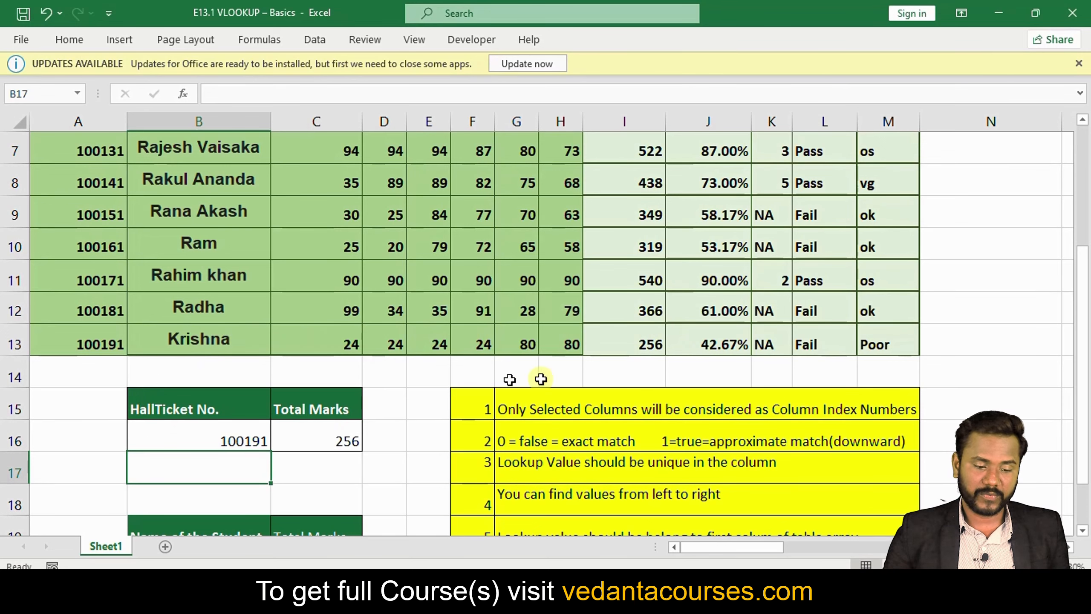
Compare the HallTicket No. and Total Marks columns of the student table with the lookup result in C16
{"action": "scroll", "coordinate": [541, 378], "scroll_direction": "up", "scroll_amount": 2}
{"action": "left_click_drag", "start_coordinate": [91, 243], "coordinate": [95, 502]}
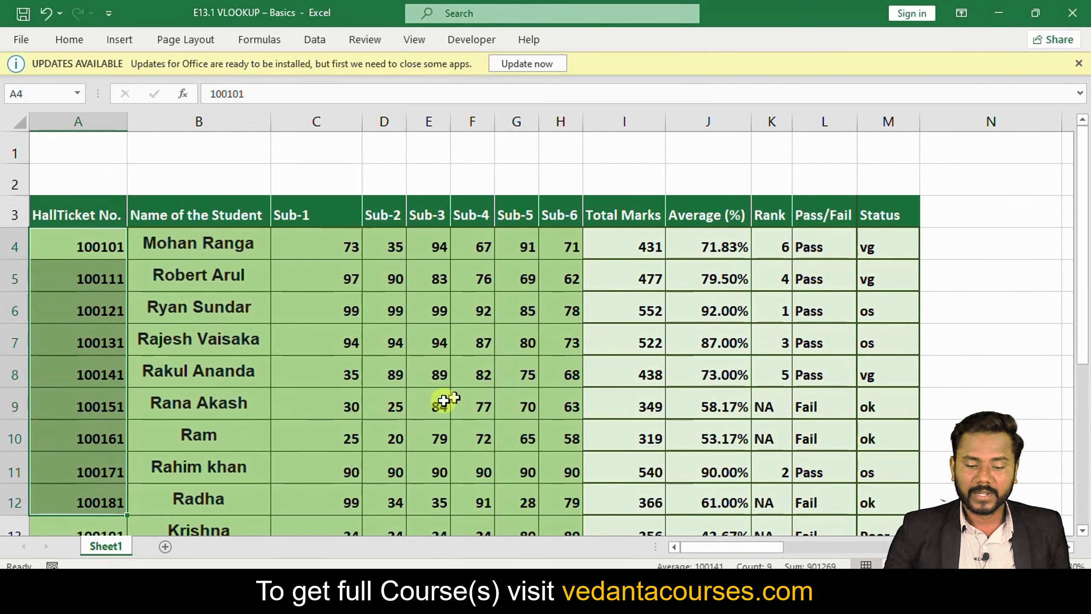
{"action": "left_click_drag", "start_coordinate": [644, 275], "coordinate": [642, 503]}
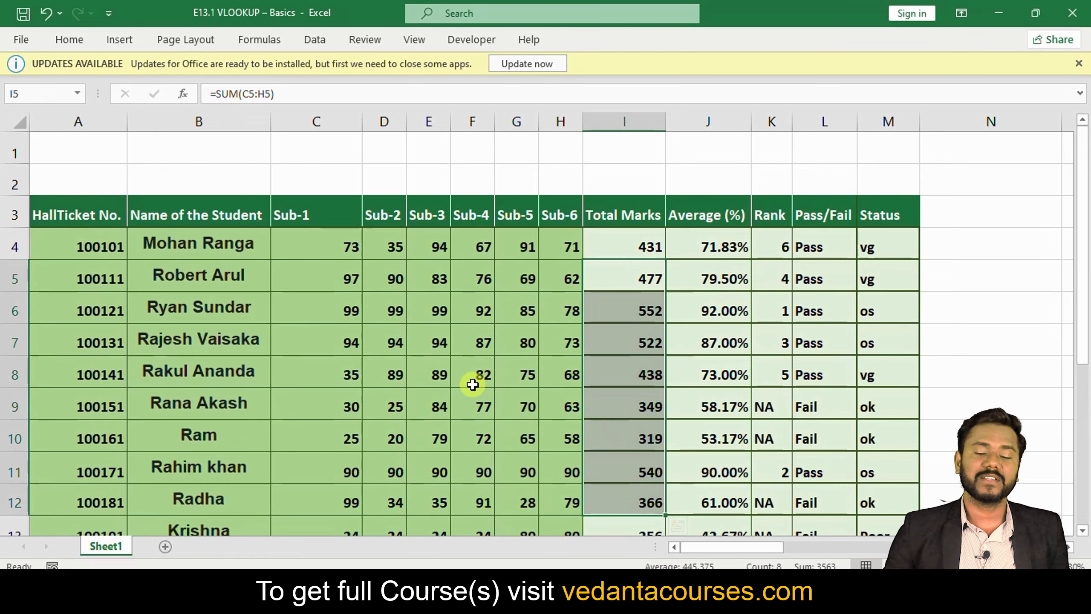
{"action": "scroll", "coordinate": [473, 384], "scroll_direction": "down", "scroll_amount": 2}
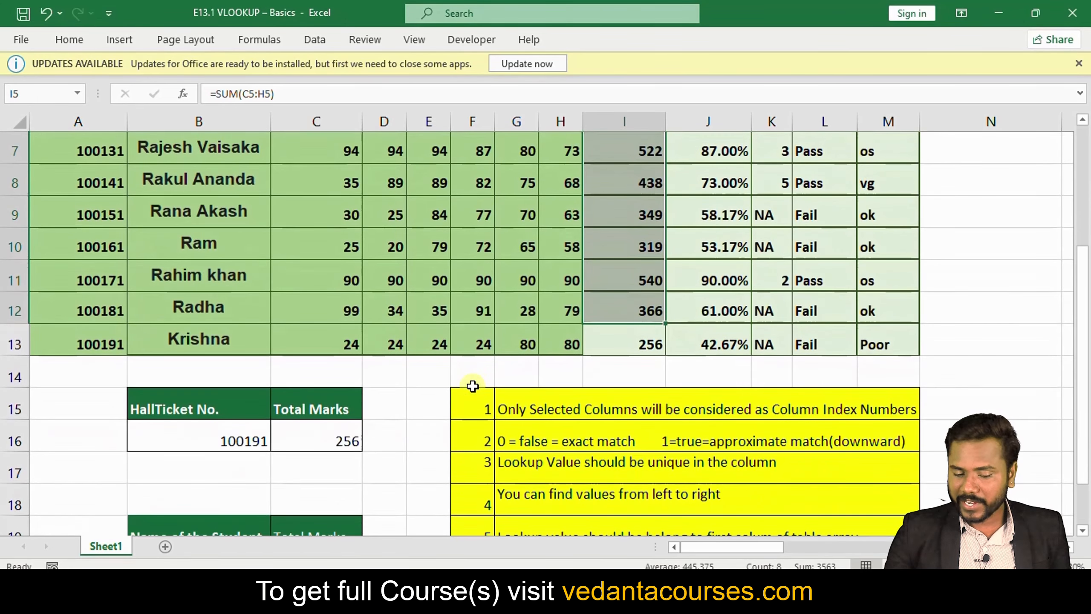
Count the columns up to Pass/Fail and change the column index number in the C16 VLOOKUP formula to 12
{"action": "scroll", "coordinate": [443, 430], "scroll_direction": "up", "scroll_amount": 2}
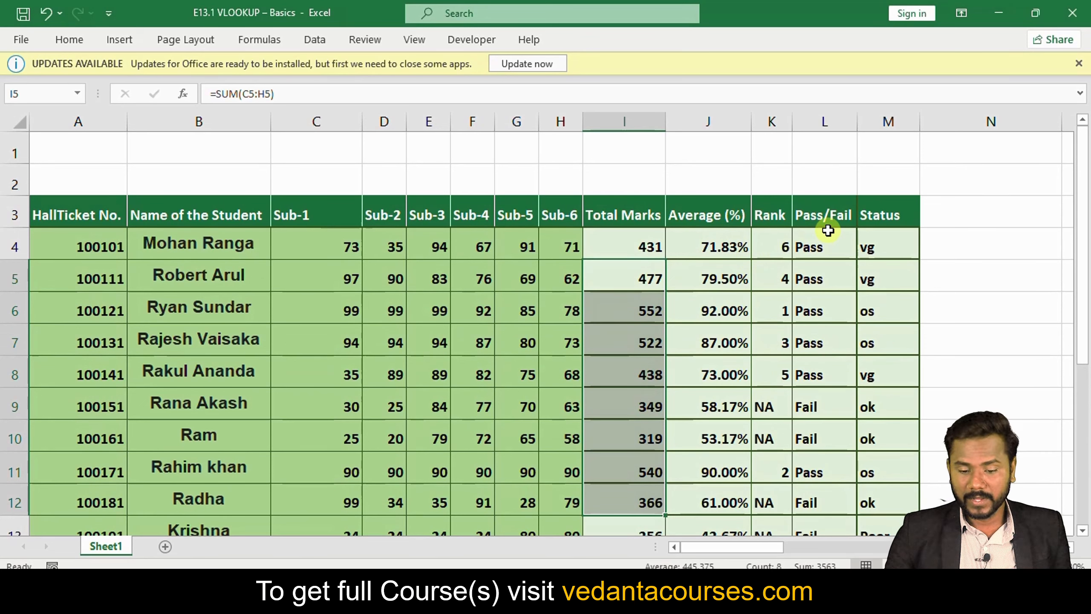
{"action": "left_click", "coordinate": [625, 213]}
{"action": "left_click", "coordinate": [708, 214]}
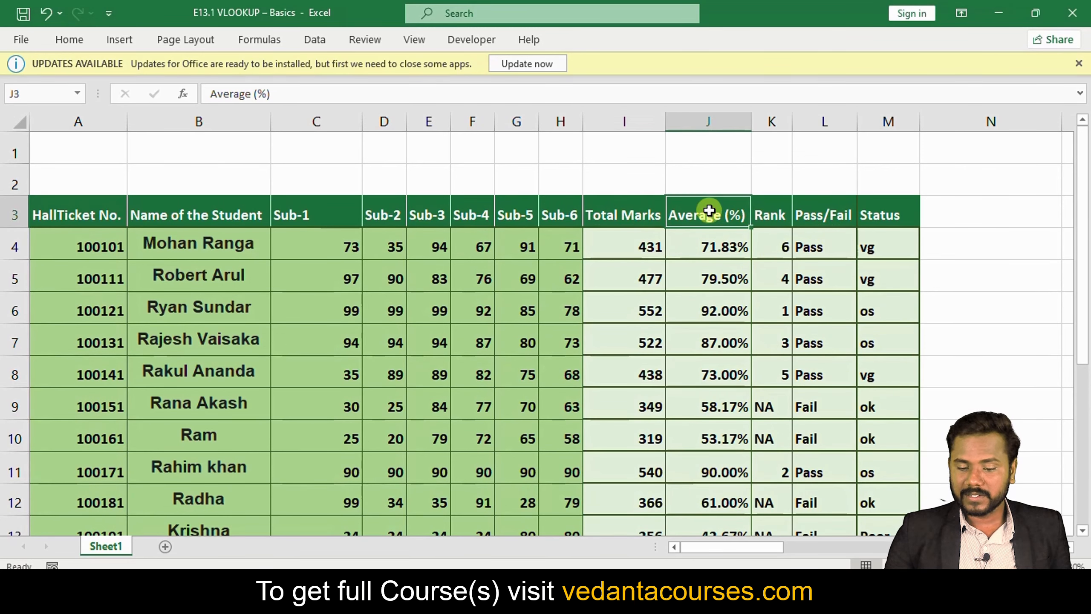
{"action": "left_click", "coordinate": [773, 215]}
{"action": "left_click", "coordinate": [808, 215]}
{"action": "scroll", "coordinate": [784, 214], "scroll_direction": "down", "scroll_amount": 3}
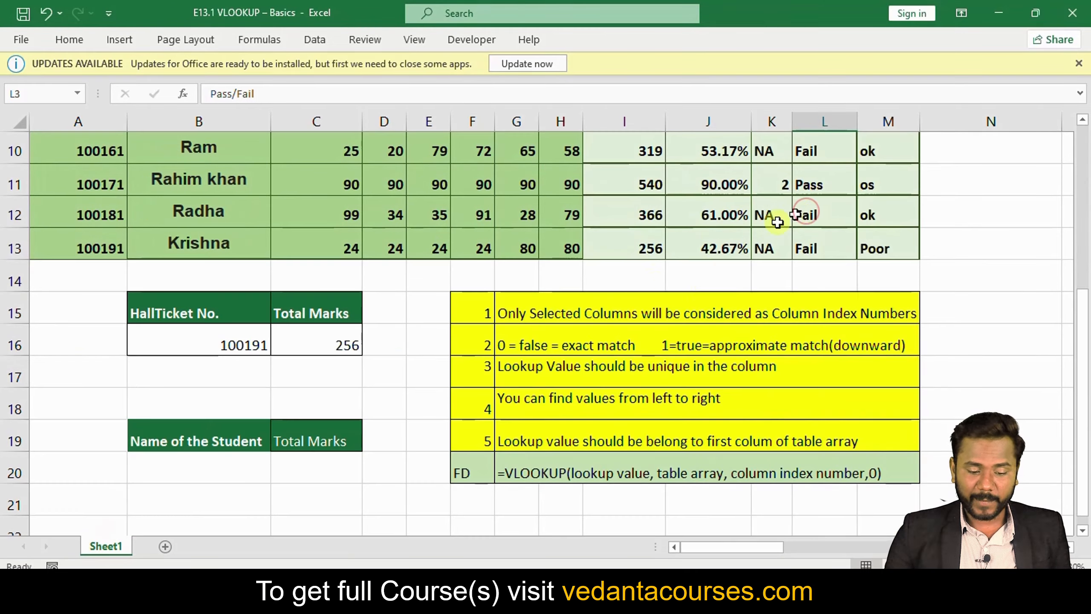
{"action": "left_click", "coordinate": [321, 341]}
{"action": "double_click", "coordinate": [321, 341]}
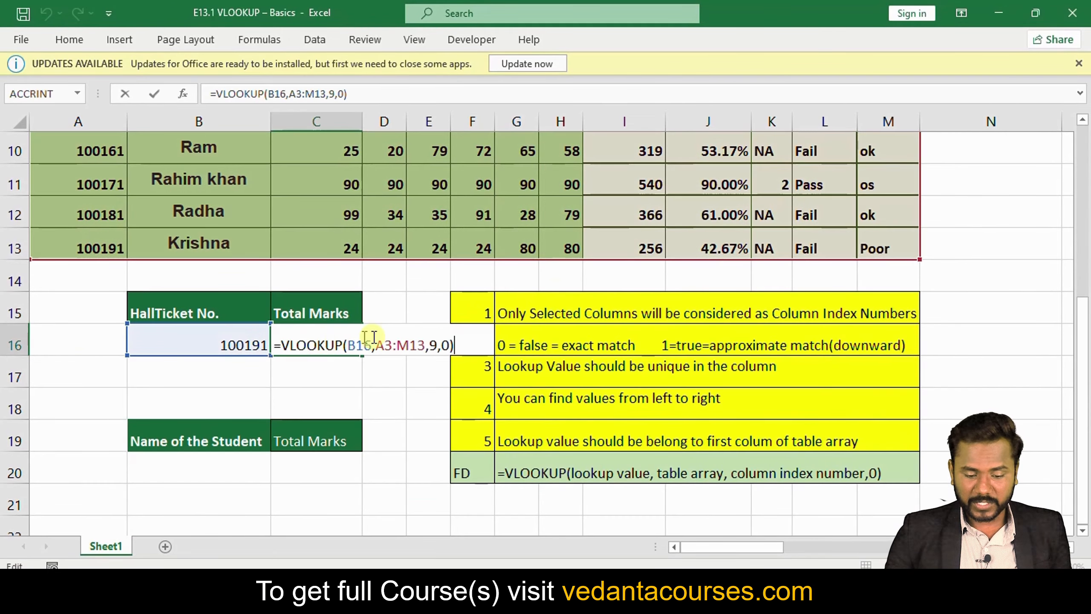
{"action": "left_click", "coordinate": [437, 344]}
{"action": "key", "text": "BackSpace"}
{"action": "type", "text": "12"}
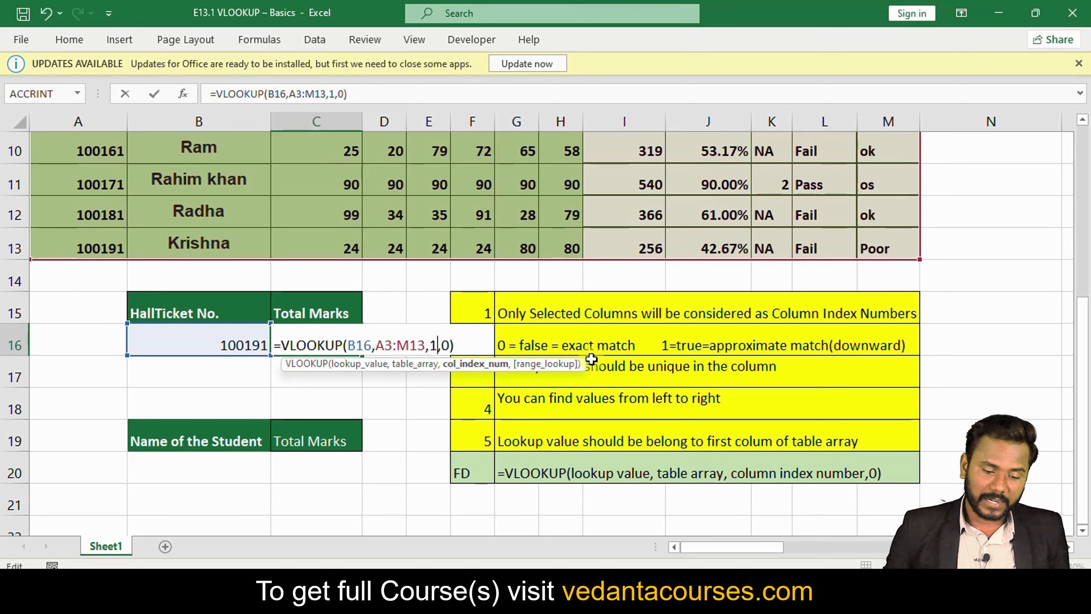
{"action": "key", "text": "Return"}
Rename the heading in C15 as Result
{"action": "left_click", "coordinate": [300, 322]}
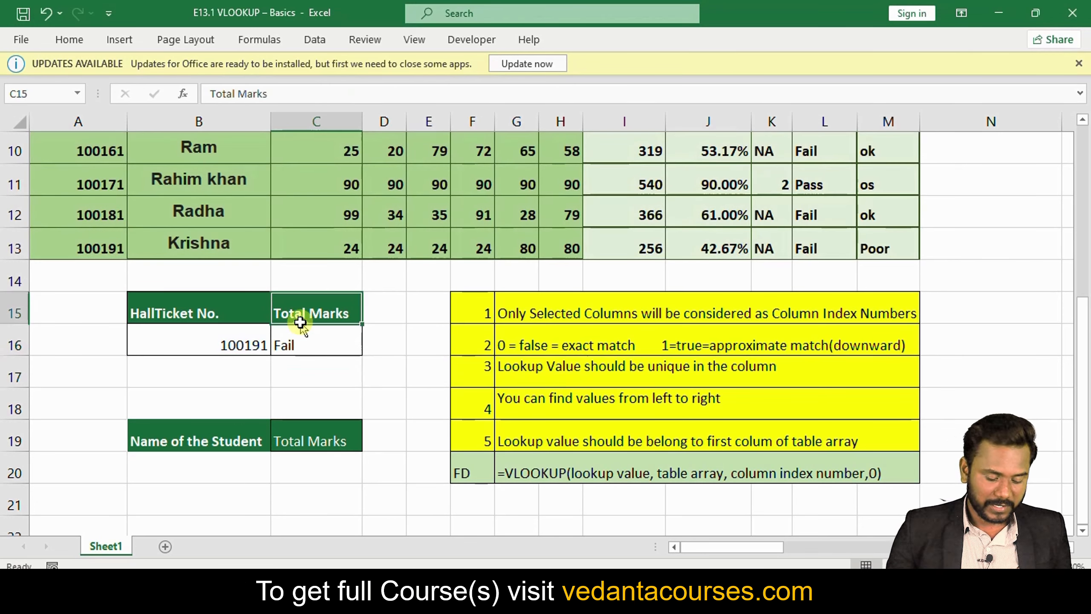
{"action": "type", "text": "Resul"}
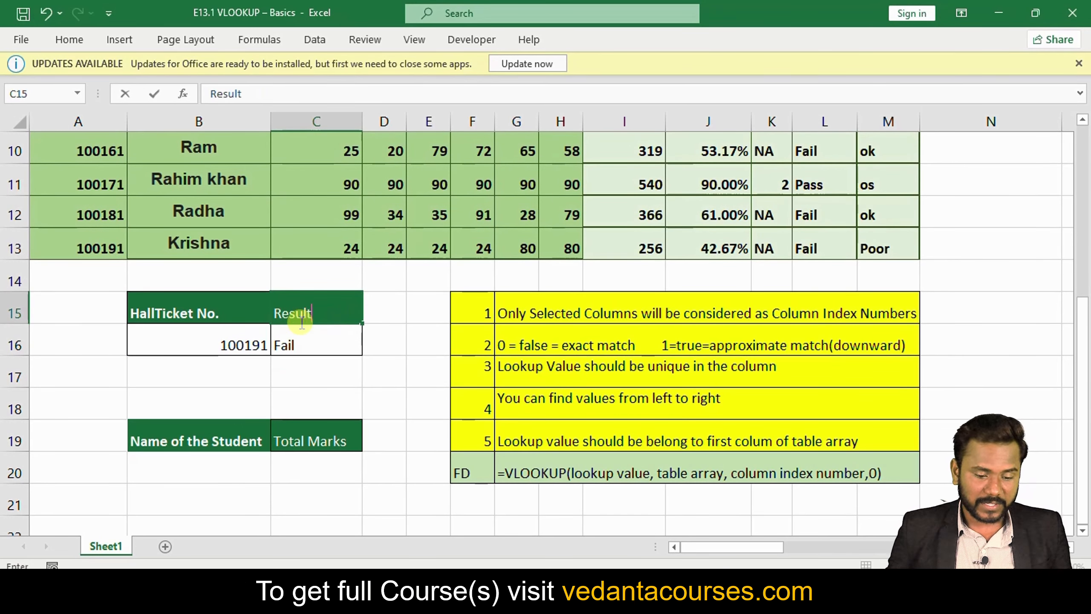
{"action": "type", "text": "t"}
{"action": "key", "text": "Return"}
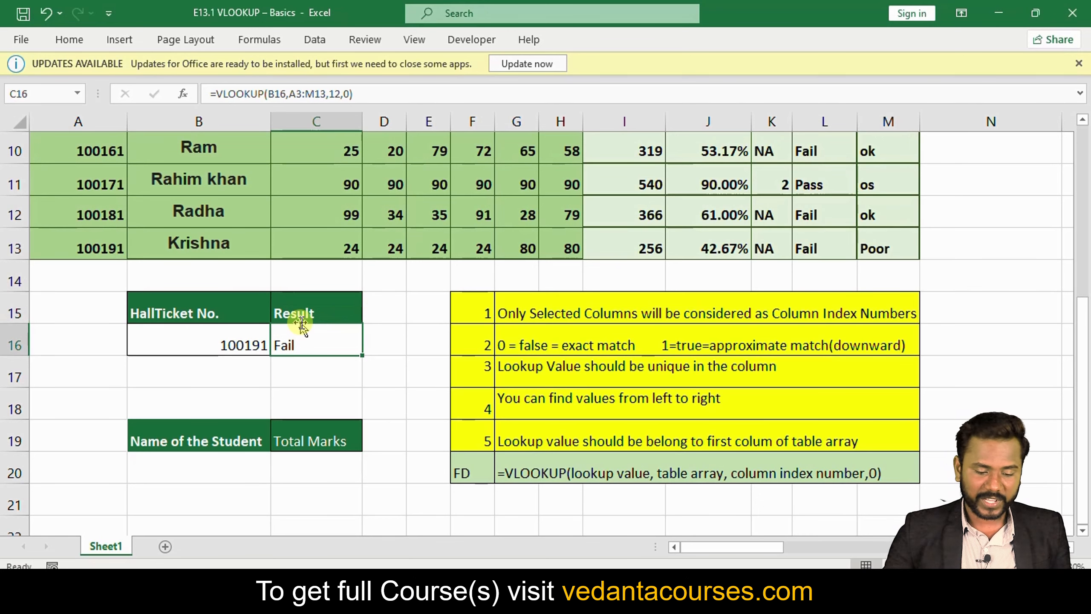
Undo the C15 heading change and the C16 column index change, and review the formula in C16
{"action": "key", "text": "ctrl+z"}
{"action": "key", "text": "ctrl+z"}
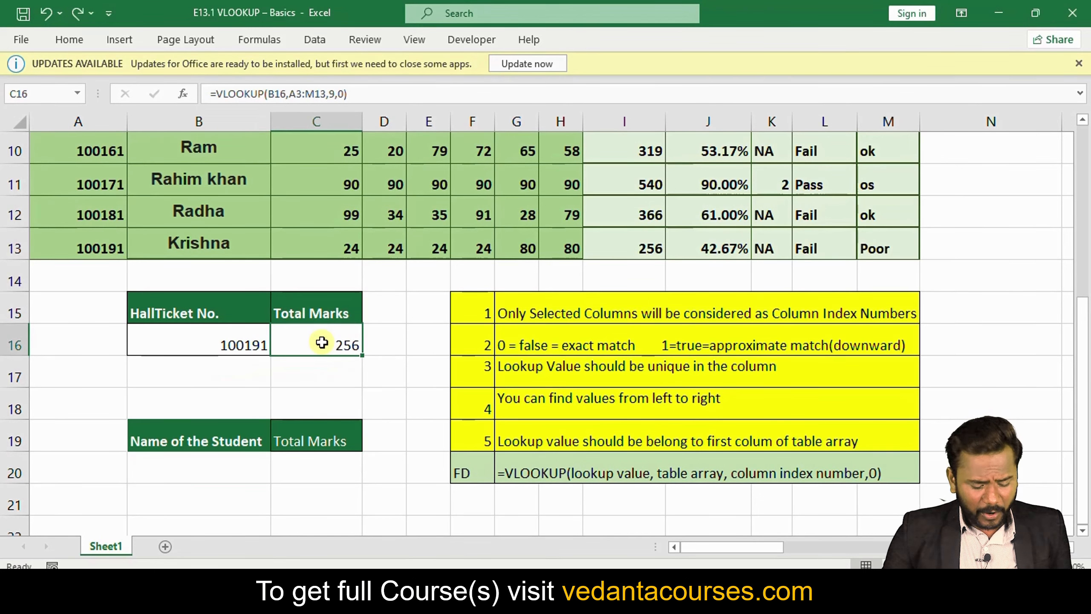
{"action": "double_click", "coordinate": [322, 343]}
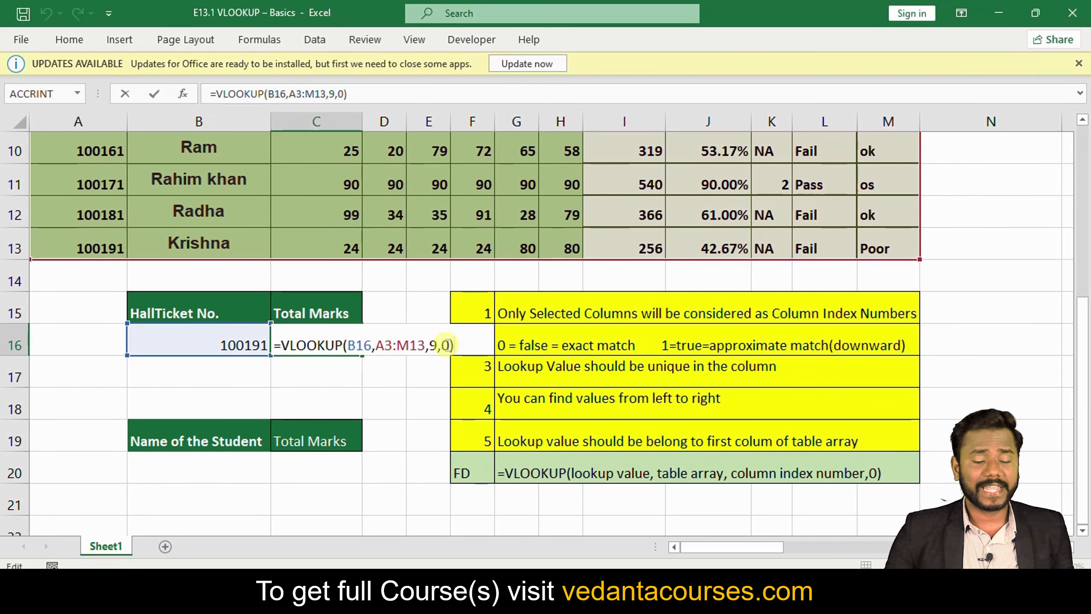
{"action": "key", "text": "Escape"}
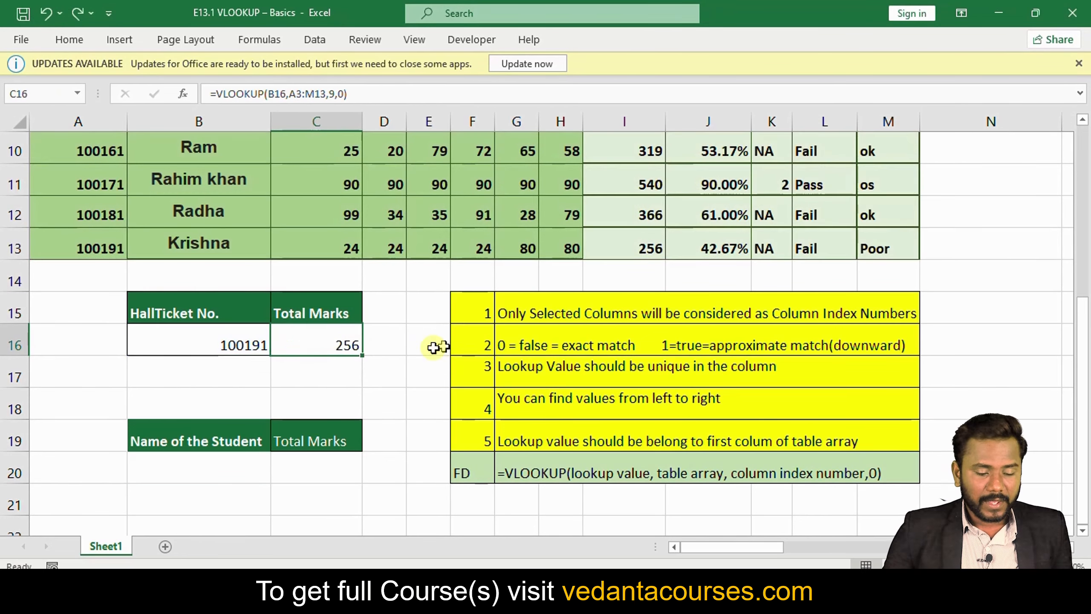
Set the lookup value in B16 to a hall ticket number missing from the table, one lower than the number in A10
{"action": "scroll", "coordinate": [51, 376], "scroll_direction": "up", "scroll_amount": 1}
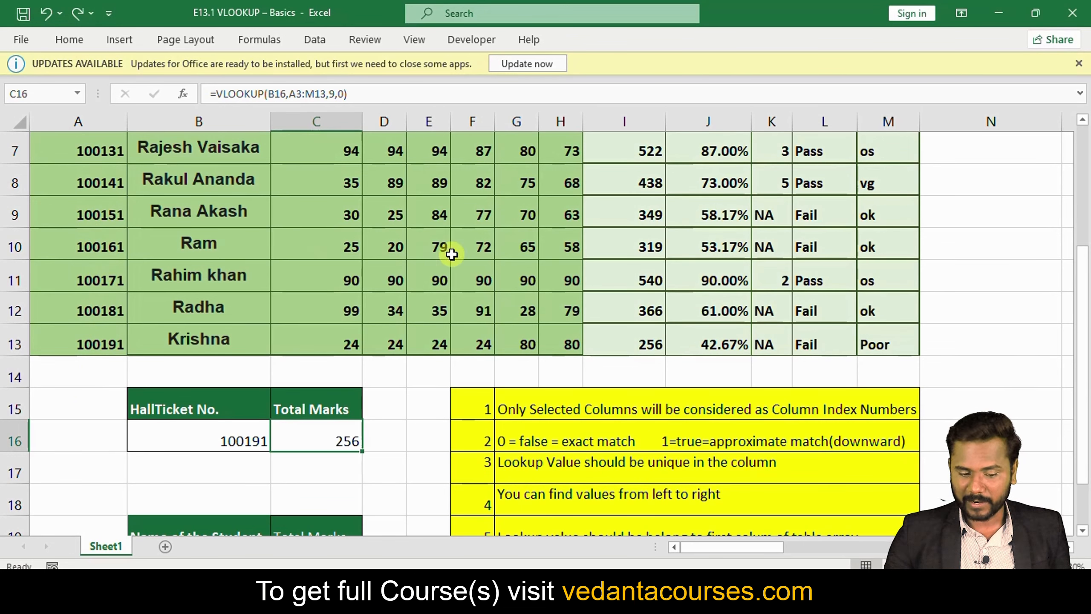
{"action": "left_click", "coordinate": [199, 439]}
{"action": "type", "text": "100160"}
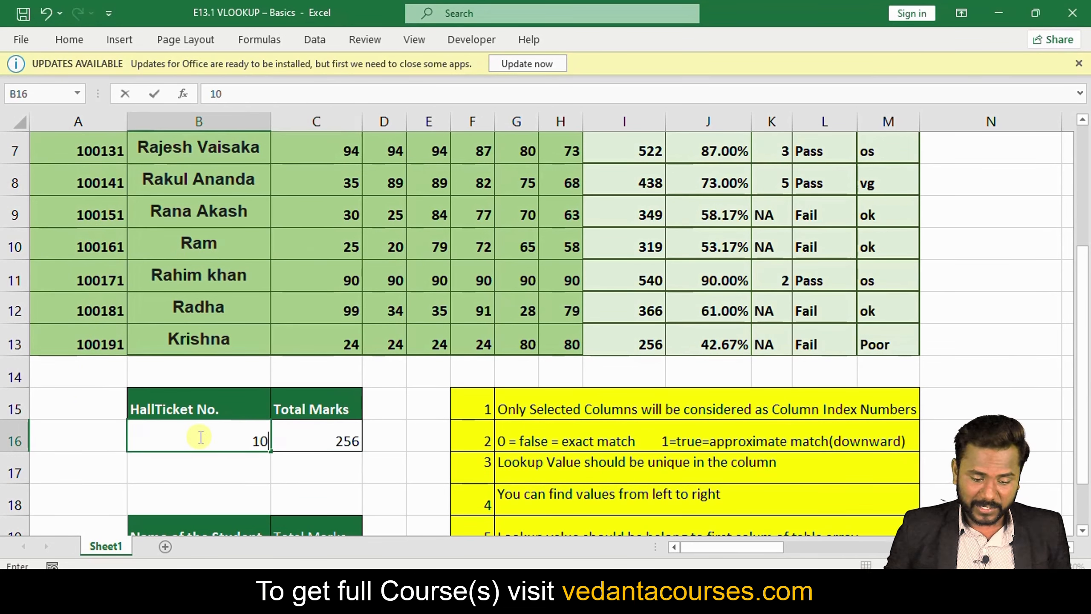
{"action": "key", "text": "Return"}
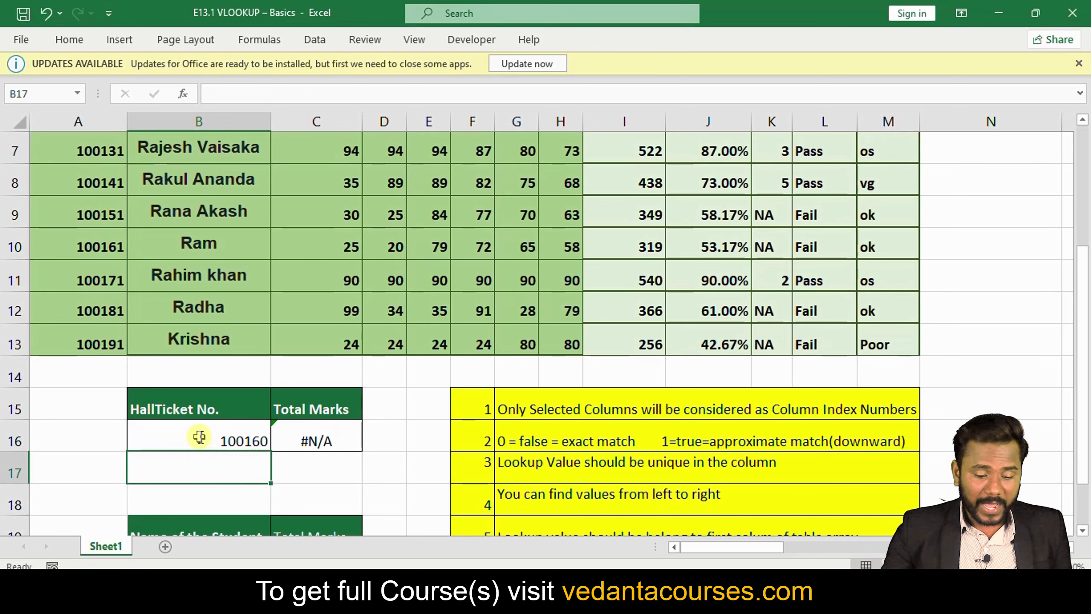
Change the range lookup argument of the C16 VLOOKUP formula to 1 for an approximate match
{"action": "left_click", "coordinate": [315, 444]}
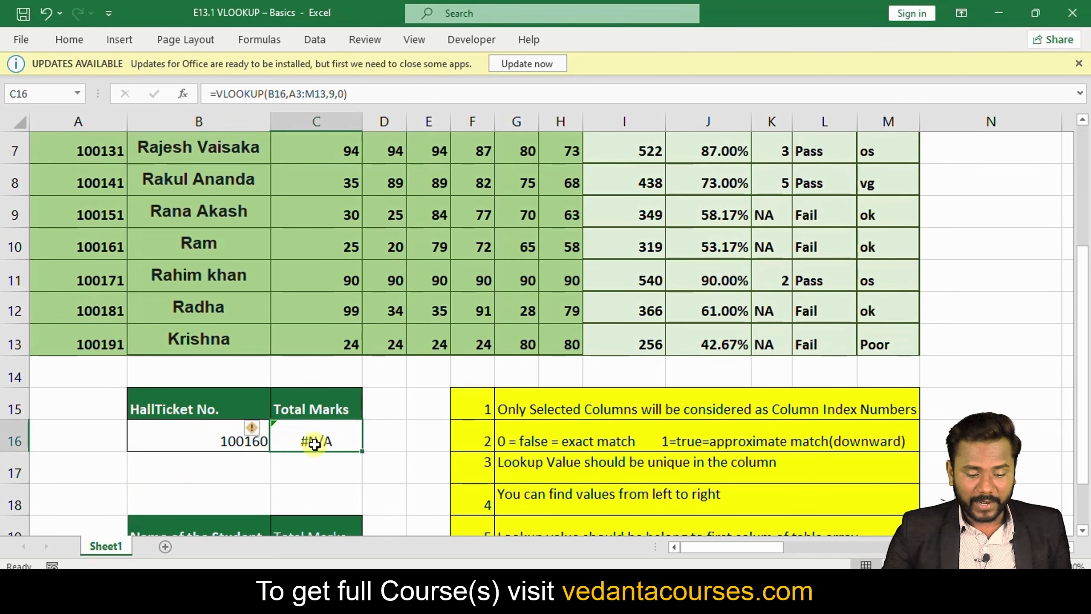
{"action": "double_click", "coordinate": [330, 439]}
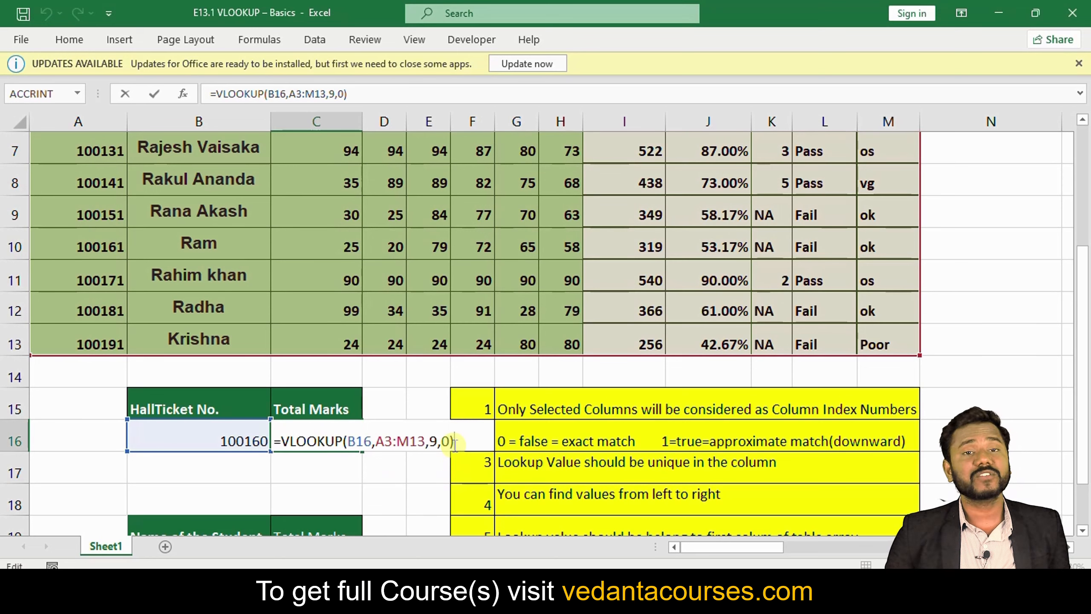
{"action": "key", "text": "ctrl+Return"}
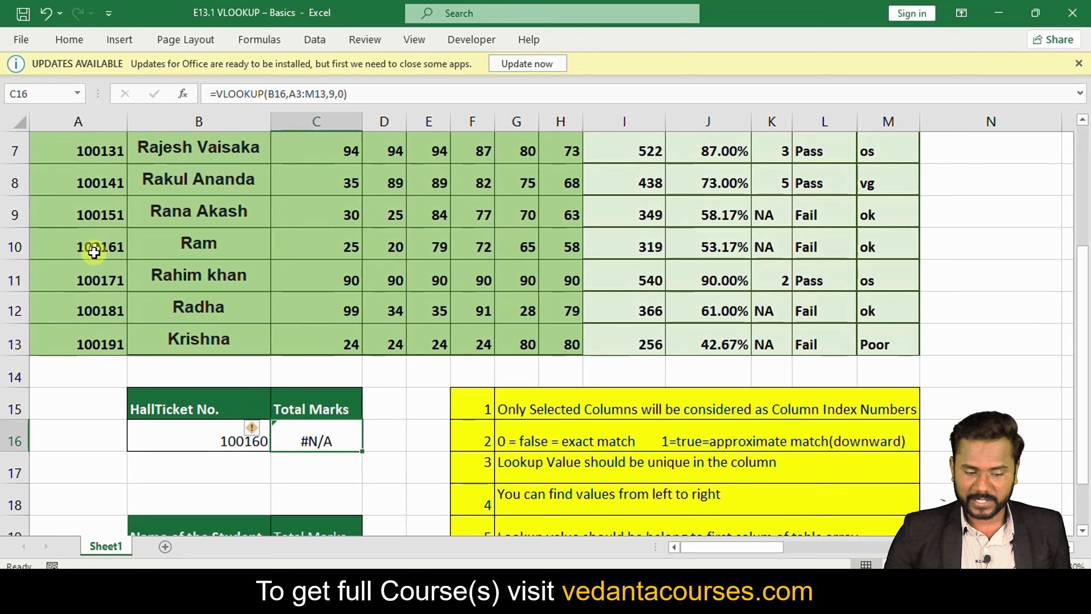
{"action": "double_click", "coordinate": [302, 442]}
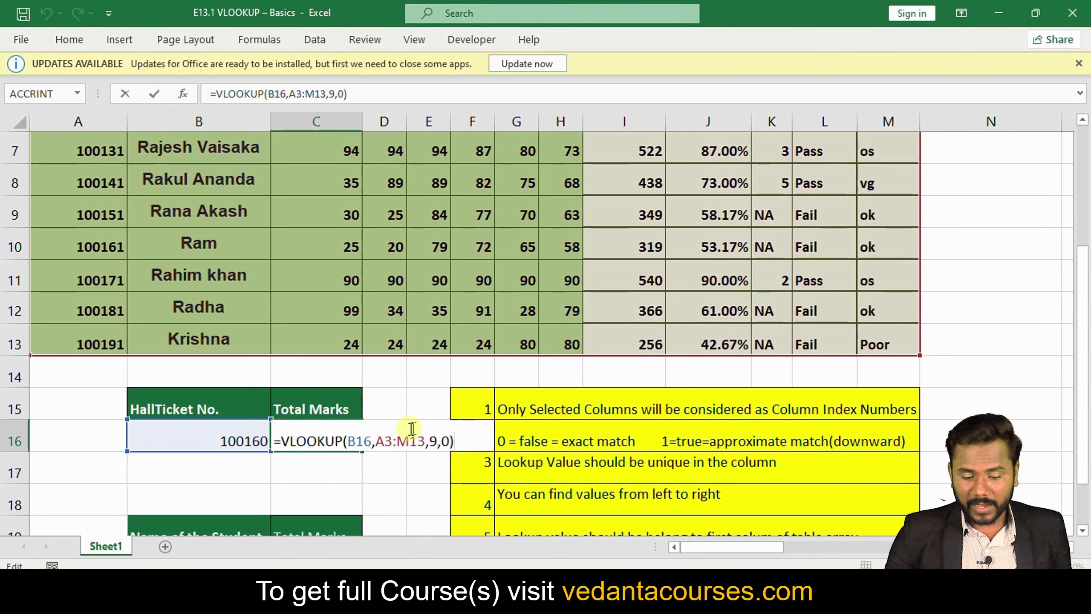
{"action": "left_click", "coordinate": [447, 438]}
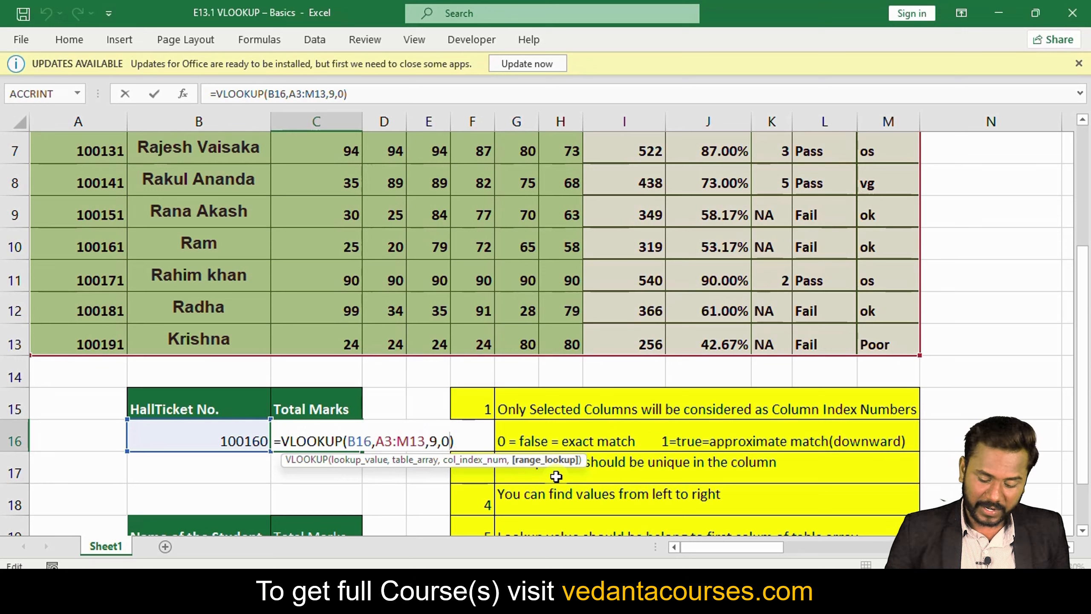
{"action": "key", "text": "BackSpace"}
{"action": "type", "text": "1"}
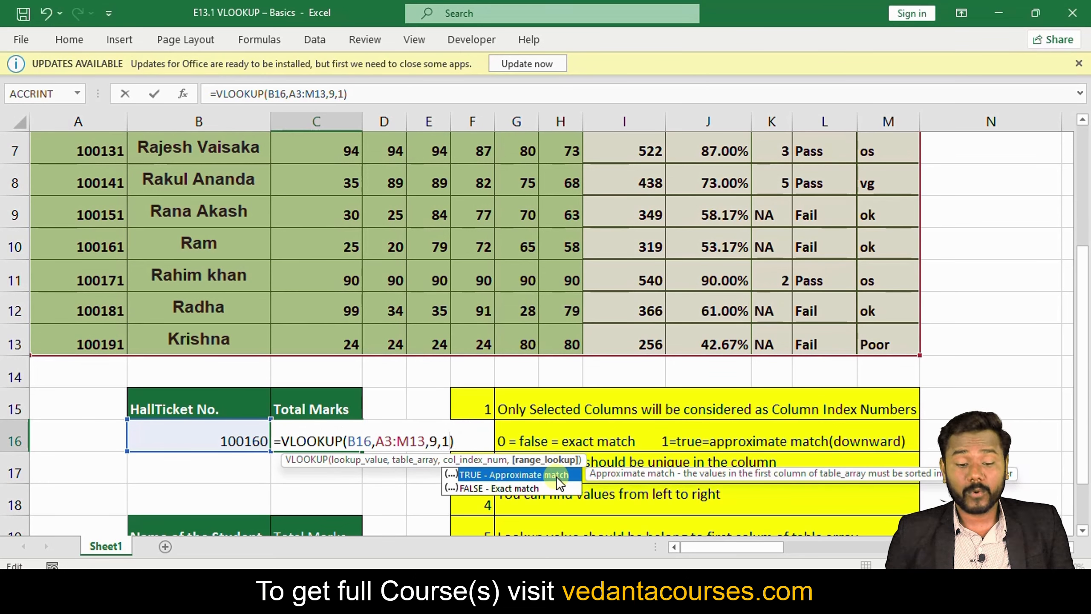
{"action": "key", "text": "Return"}
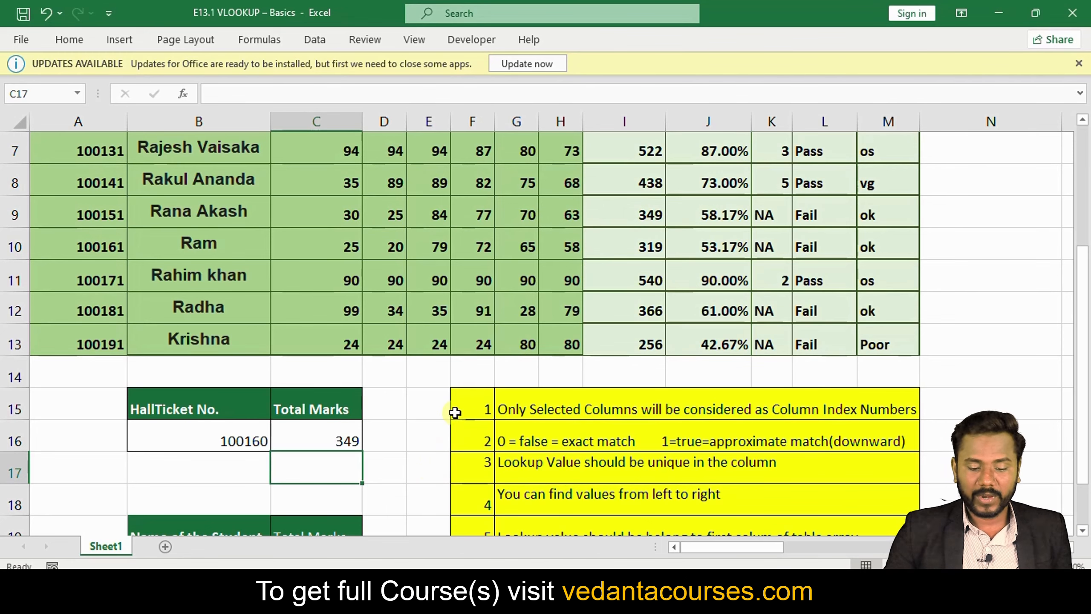
Examine the empty lookup by student name in row 20 and count the table columns from Name of the Student to Total Marks
{"action": "scroll", "coordinate": [456, 411], "scroll_direction": "down", "scroll_amount": 2}
{"action": "left_click", "coordinate": [205, 375]}
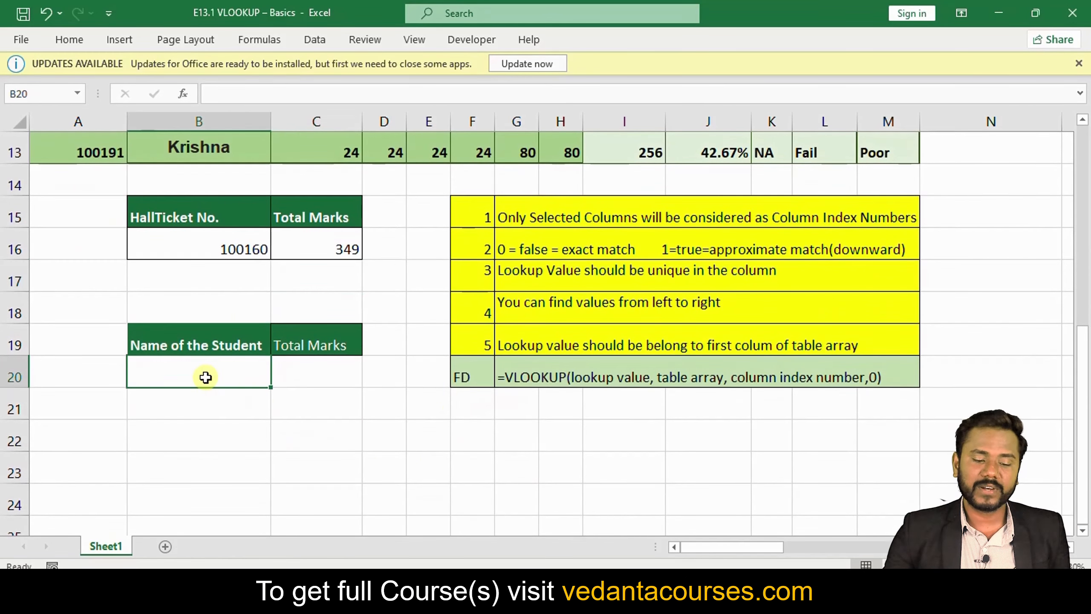
{"action": "left_click", "coordinate": [317, 374]}
{"action": "scroll", "coordinate": [271, 389], "scroll_direction": "up", "scroll_amount": 4}
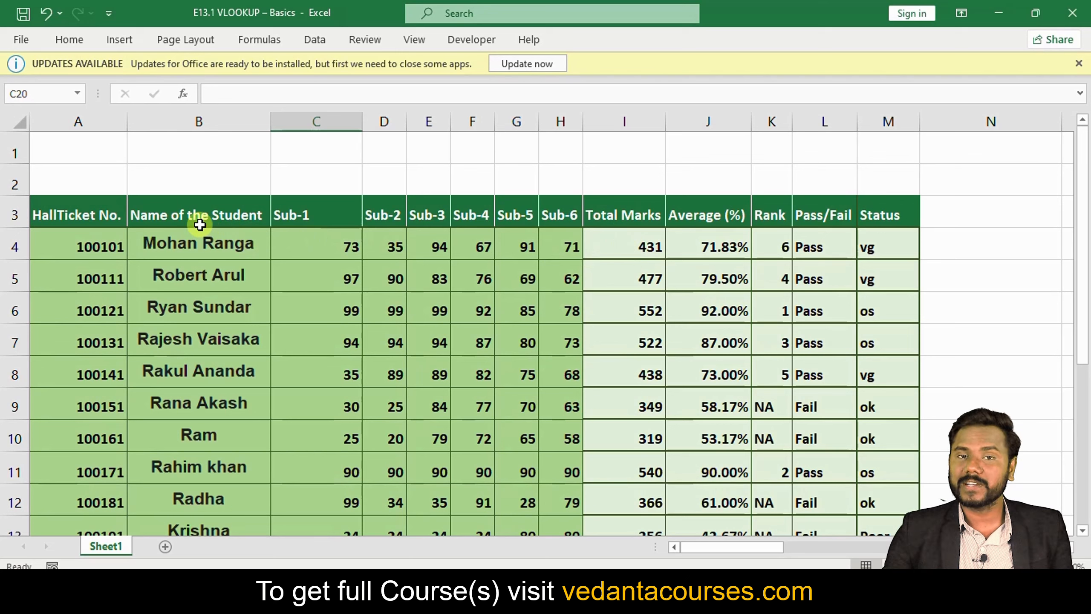
{"action": "left_click_drag", "start_coordinate": [200, 223], "coordinate": [209, 306]}
{"action": "left_click", "coordinate": [221, 216]}
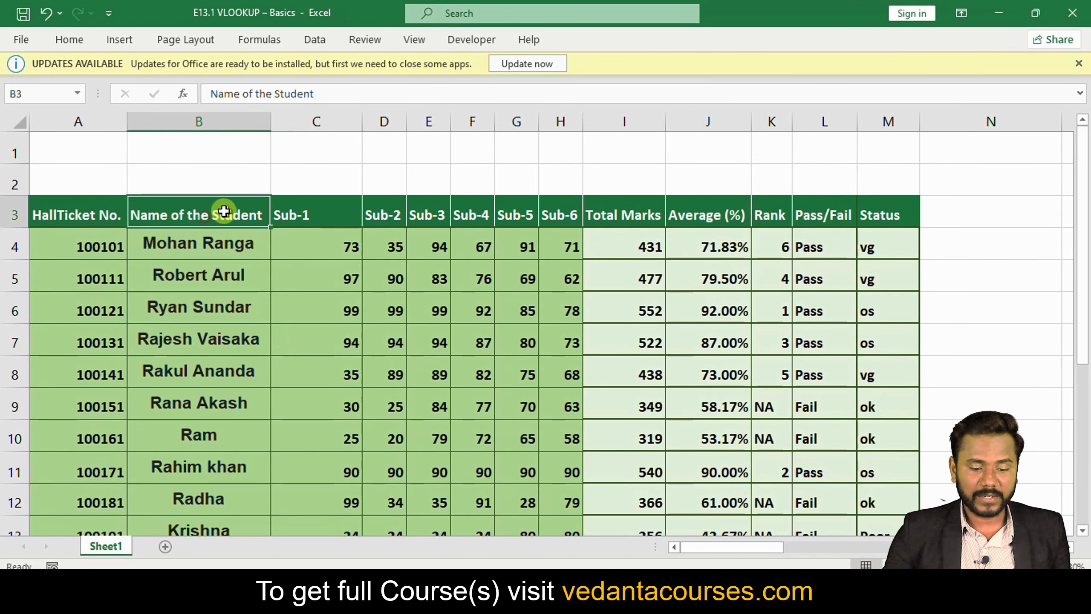
{"action": "left_click", "coordinate": [310, 210]}
{"action": "left_click", "coordinate": [384, 216]}
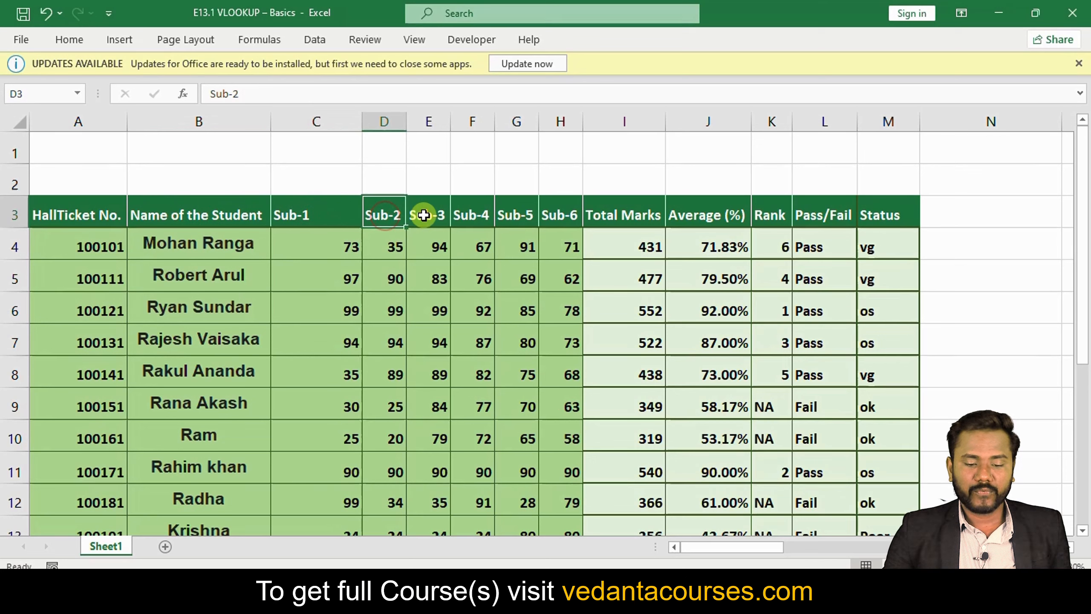
{"action": "left_click", "coordinate": [425, 214]}
{"action": "left_click", "coordinate": [468, 214]}
{"action": "left_click", "coordinate": [516, 214]}
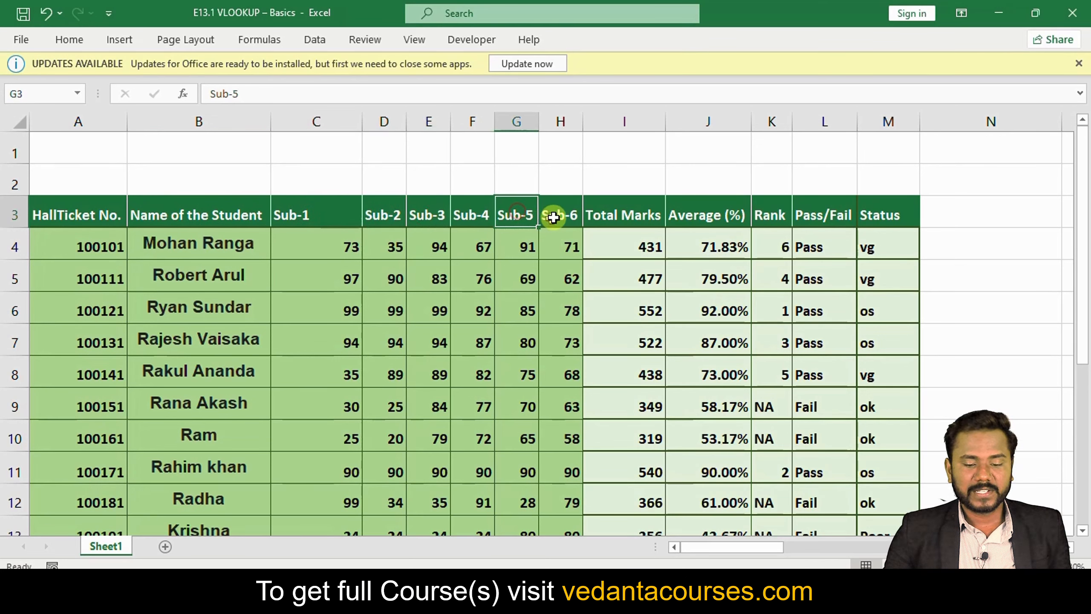
{"action": "left_click", "coordinate": [558, 215]}
{"action": "left_click", "coordinate": [637, 216]}
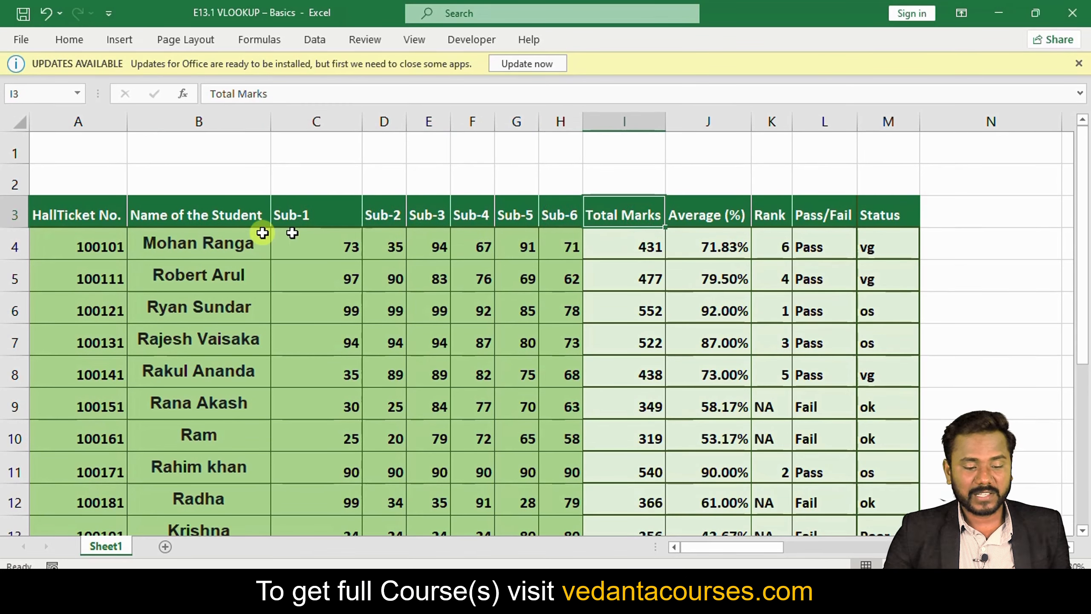
{"action": "left_click", "coordinate": [79, 219]}
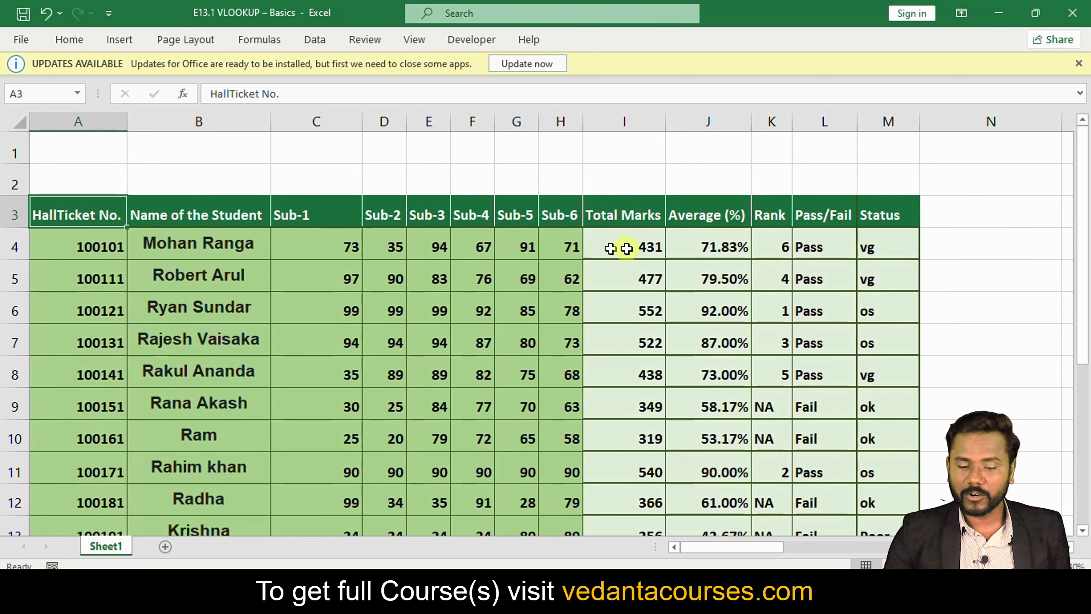
{"action": "left_click", "coordinate": [625, 220]}
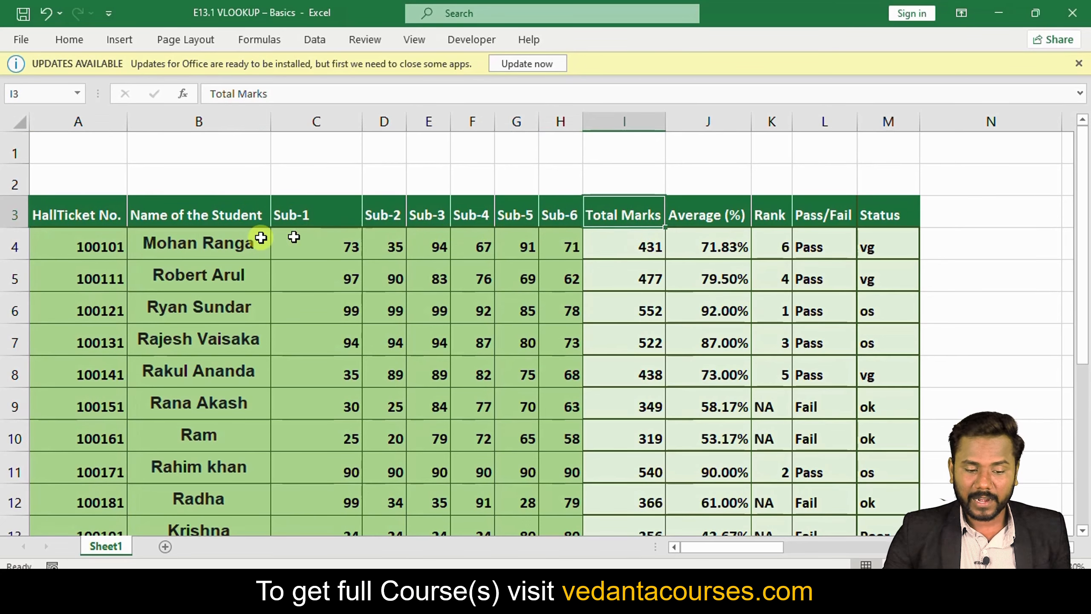
Enter the student's name from B10 as the lookup value in B20, under the Name of the Student heading
{"action": "left_click", "coordinate": [184, 220]}
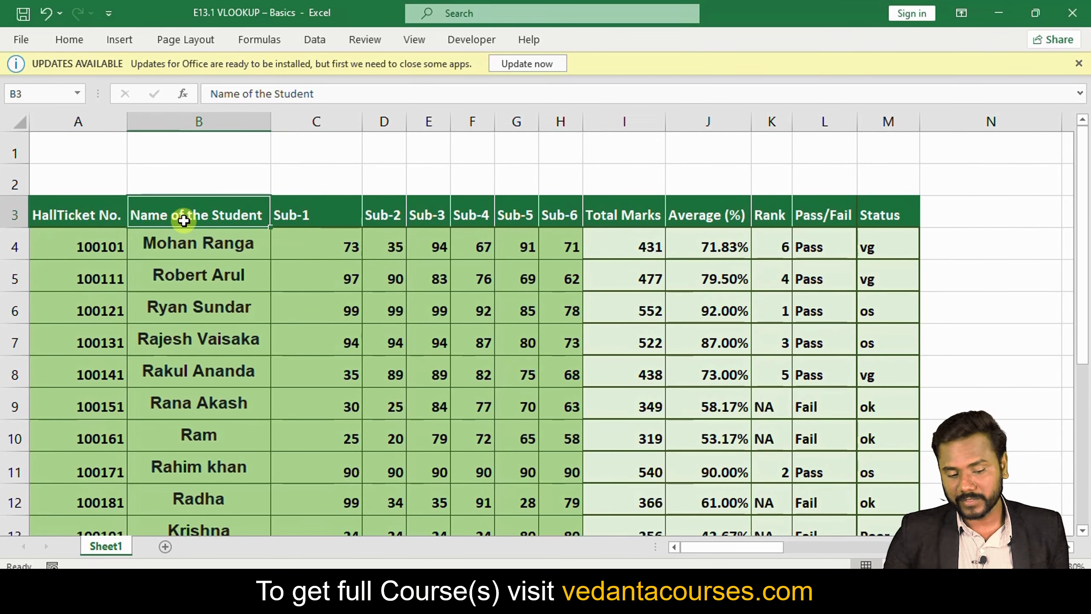
{"action": "left_click", "coordinate": [614, 219]}
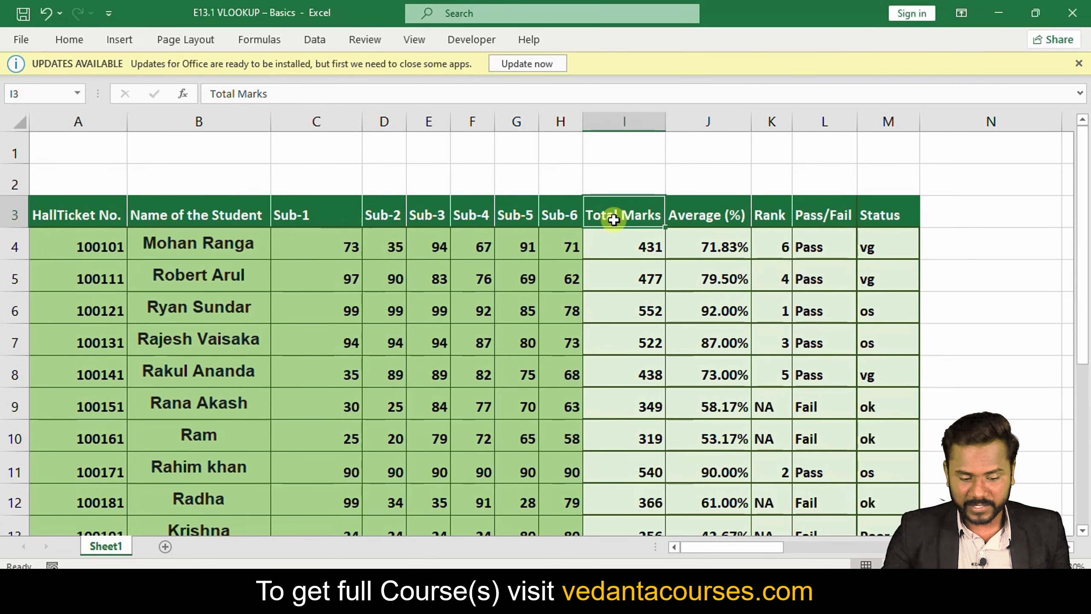
{"action": "scroll", "coordinate": [317, 342], "scroll_direction": "down", "scroll_amount": 4}
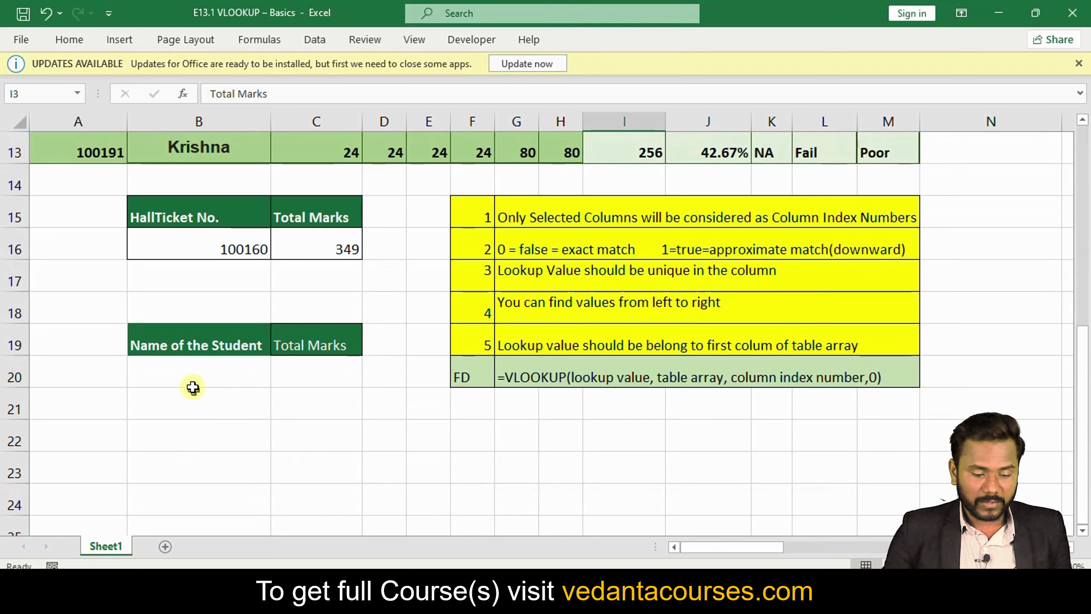
{"action": "left_click", "coordinate": [192, 370]}
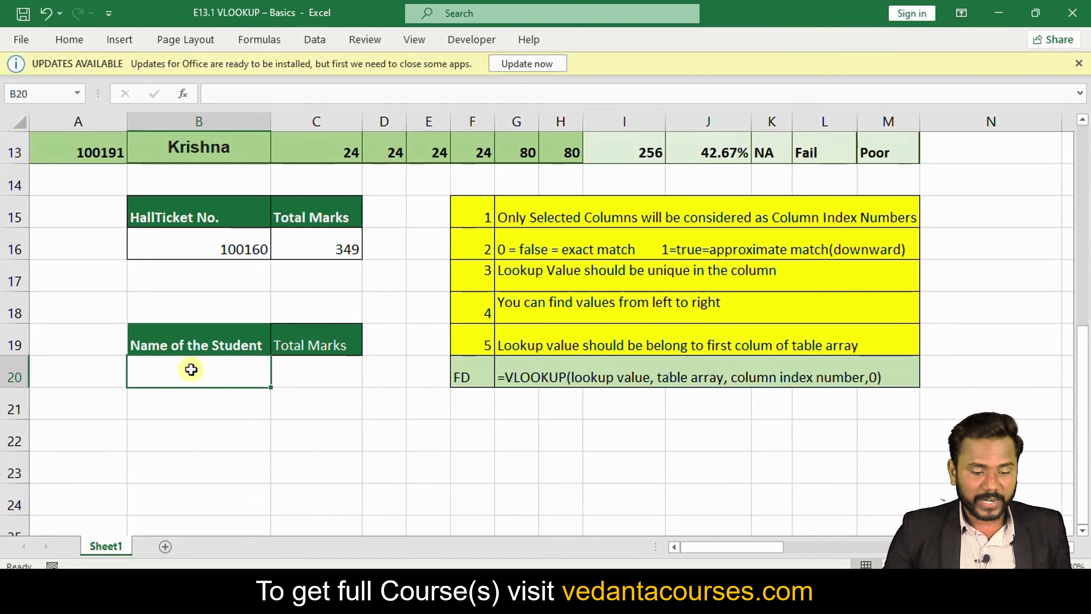
{"action": "scroll", "coordinate": [191, 369], "scroll_direction": "up", "scroll_amount": 4}
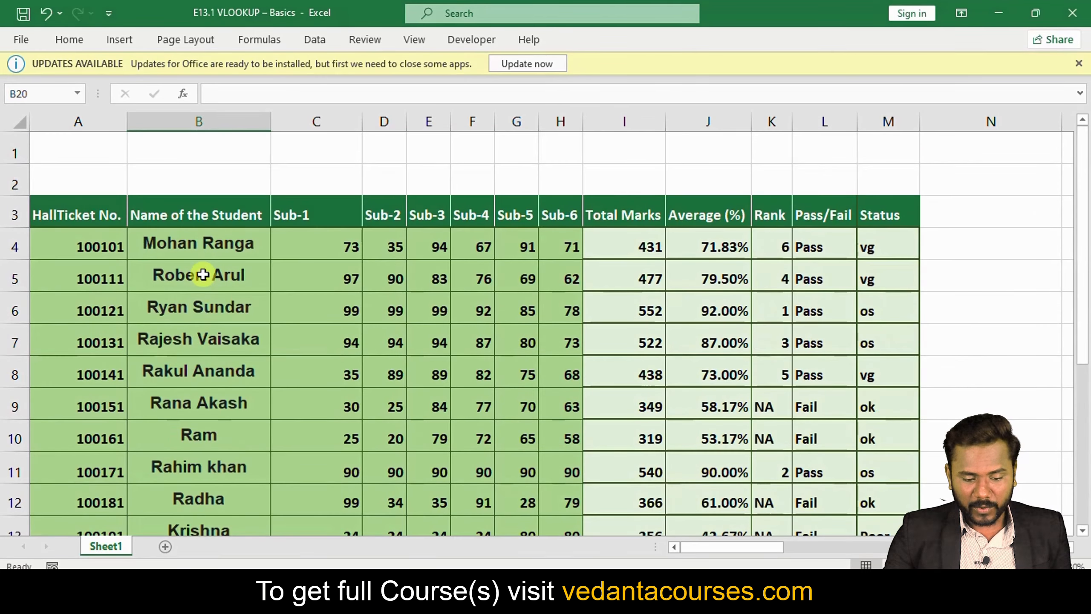
{"action": "scroll", "coordinate": [206, 429], "scroll_direction": "down", "scroll_amount": 3}
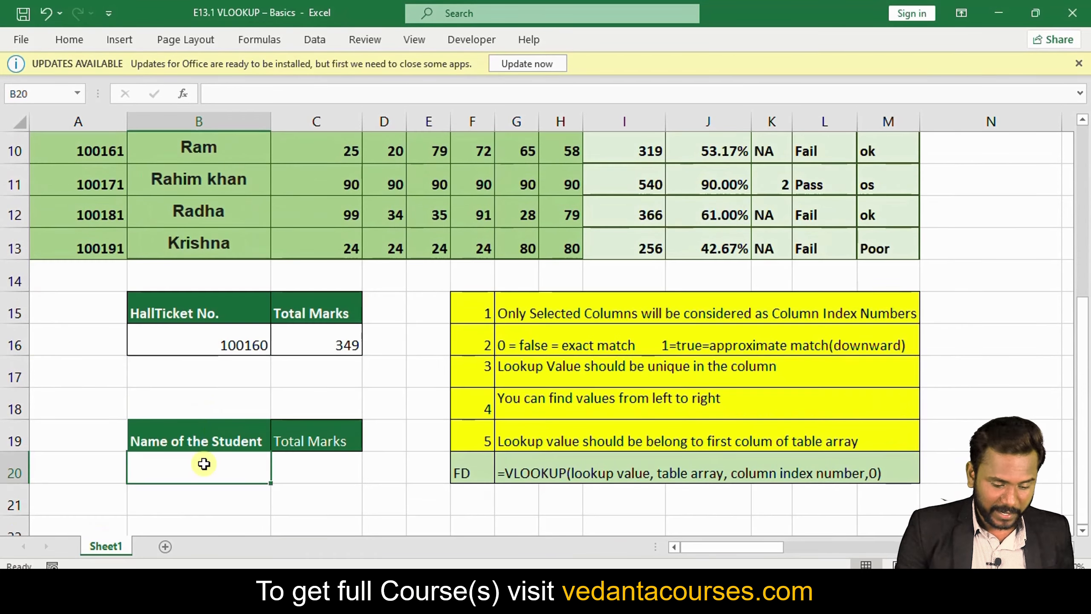
{"action": "type", "text": "Ram"}
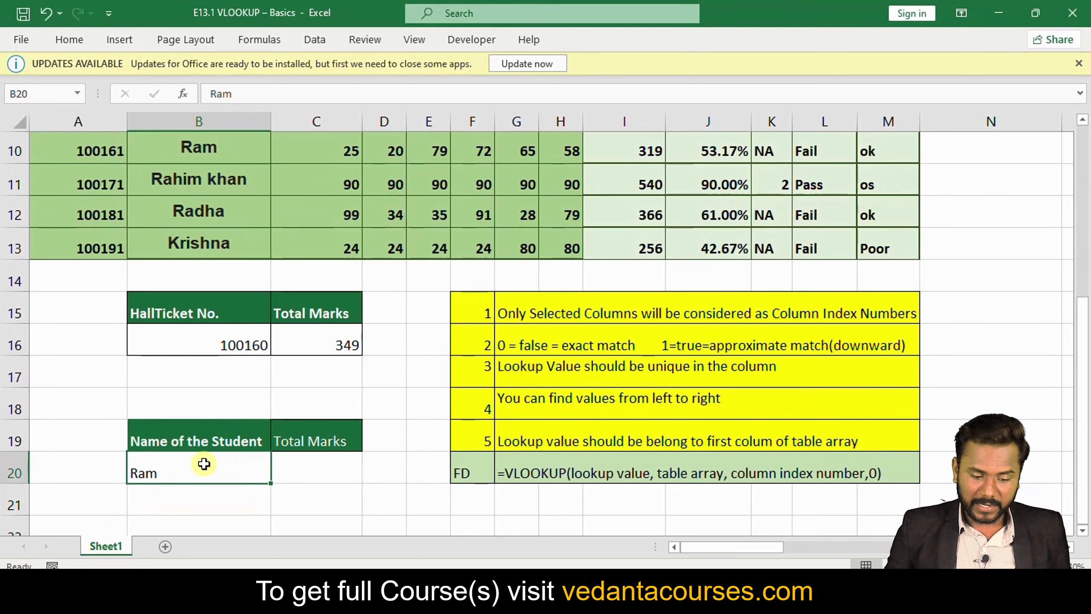
{"action": "key", "text": "Right"}
Begin a VLOOKUP formula in C20 with B20 as the lookup value and B3:M13 as the table array
{"action": "type", "text": "=VLOOKUP("}
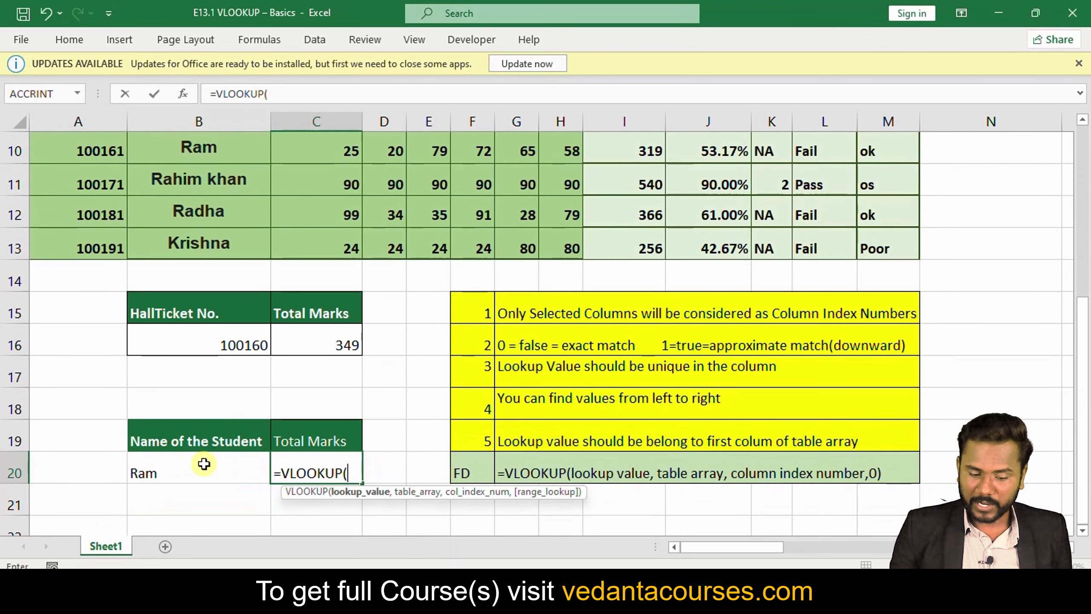
{"action": "left_click", "coordinate": [170, 472]}
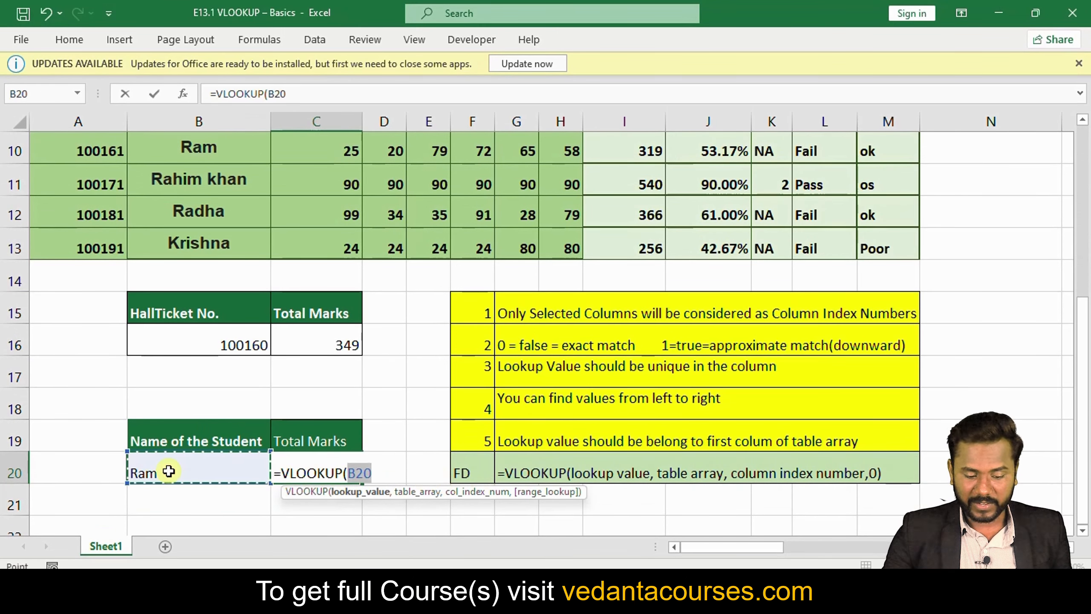
{"action": "type", "text": ","}
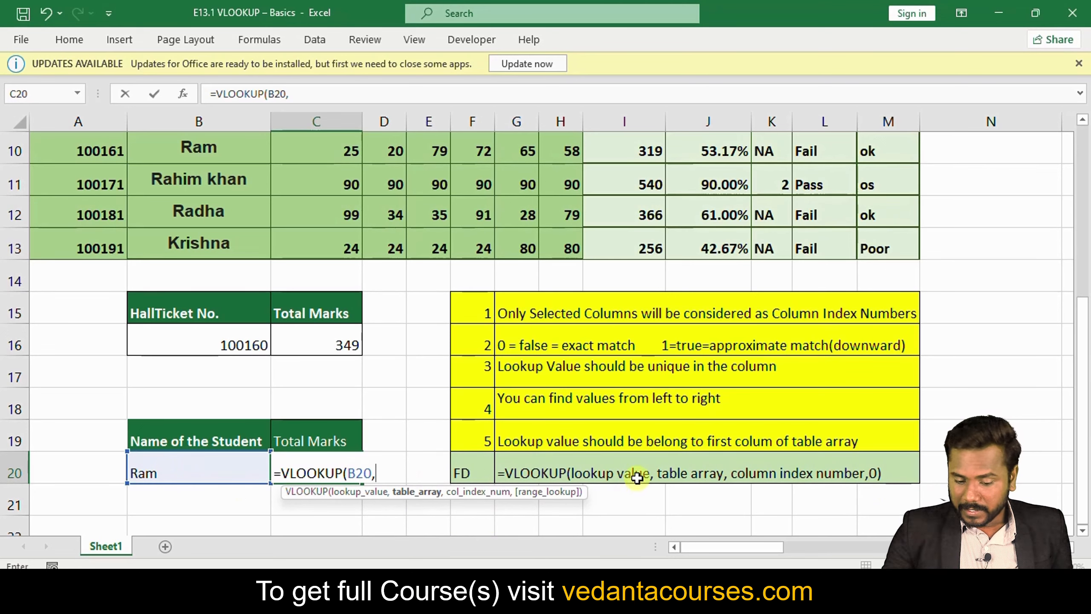
{"action": "scroll", "coordinate": [211, 471], "scroll_direction": "up", "scroll_amount": 3}
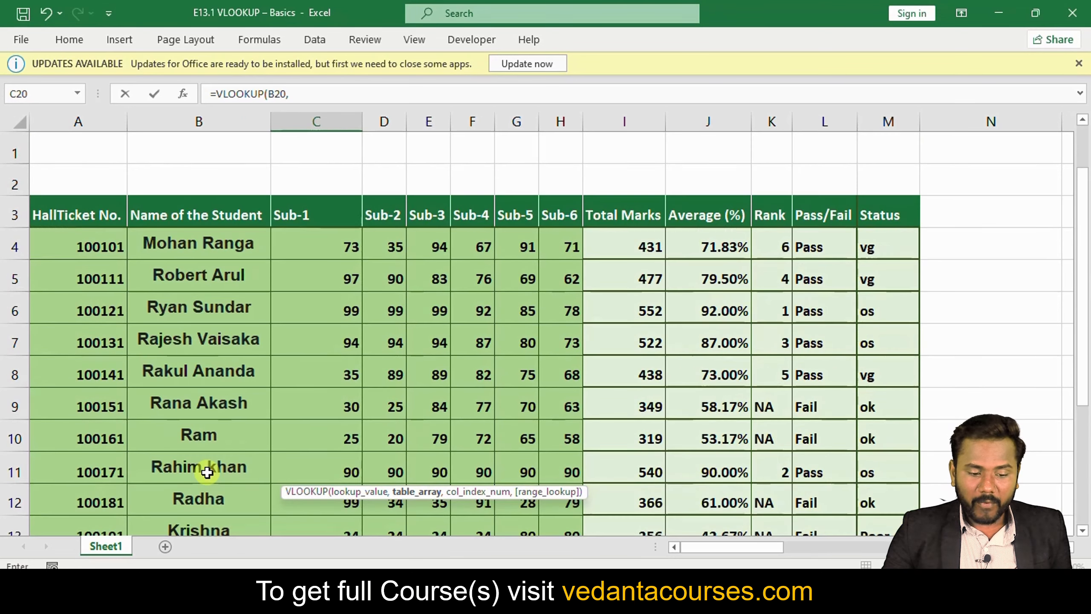
{"action": "left_click_drag", "start_coordinate": [153, 217], "coordinate": [157, 537]}
{"action": "left_click_drag", "start_coordinate": [166, 450], "coordinate": [866, 460]}
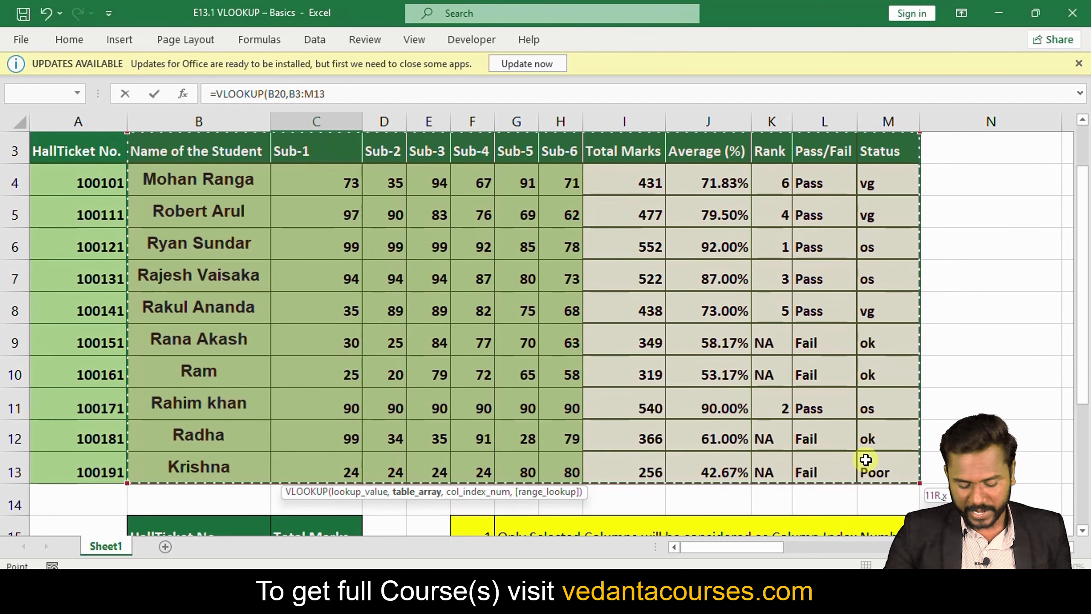
{"action": "type", "text": ","}
Complete the C20 VLOOKUP formula with column index number 8 and range lookup 0 for an exact match
{"action": "scroll", "coordinate": [511, 420], "scroll_direction": "down", "scroll_amount": 3}
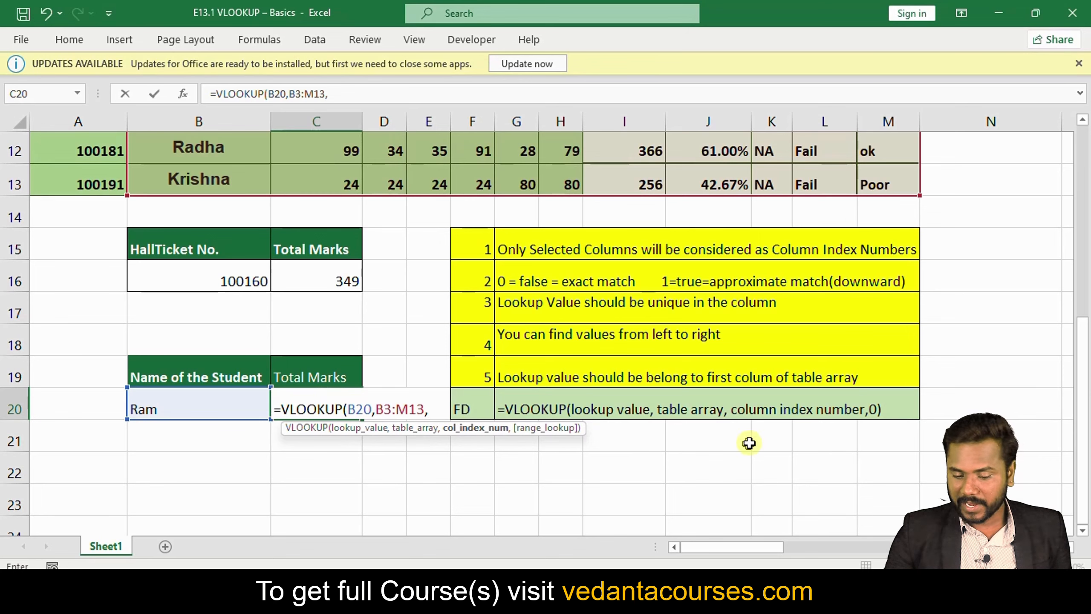
{"action": "scroll", "coordinate": [360, 441], "scroll_direction": "up", "scroll_amount": 4}
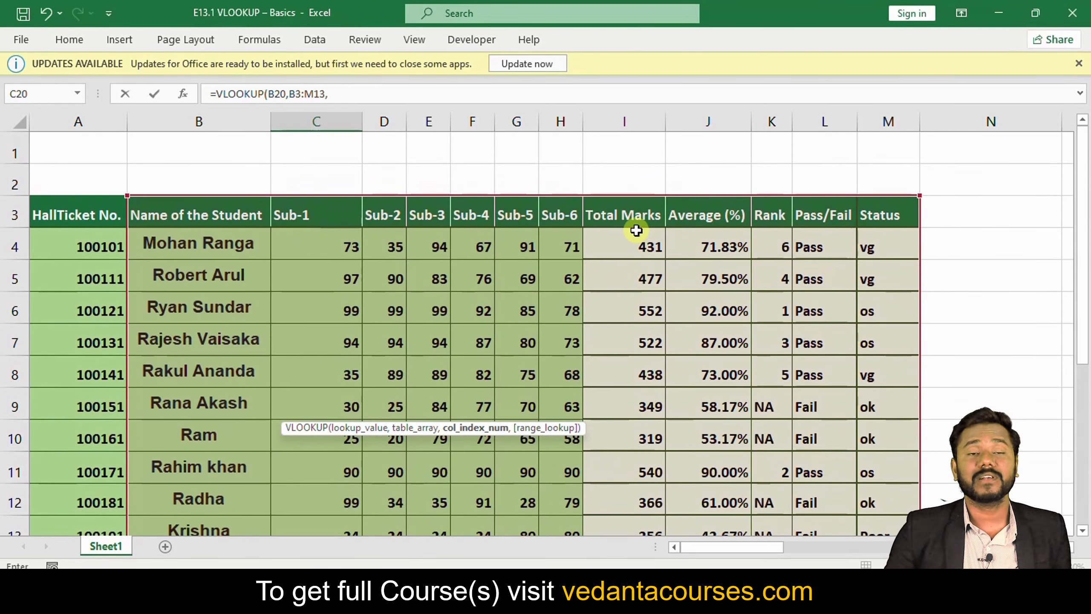
{"action": "scroll", "coordinate": [542, 411], "scroll_direction": "down", "scroll_amount": 2}
{"action": "type", "text": "8"}
{"action": "scroll", "coordinate": [541, 411], "scroll_direction": "down", "scroll_amount": 3}
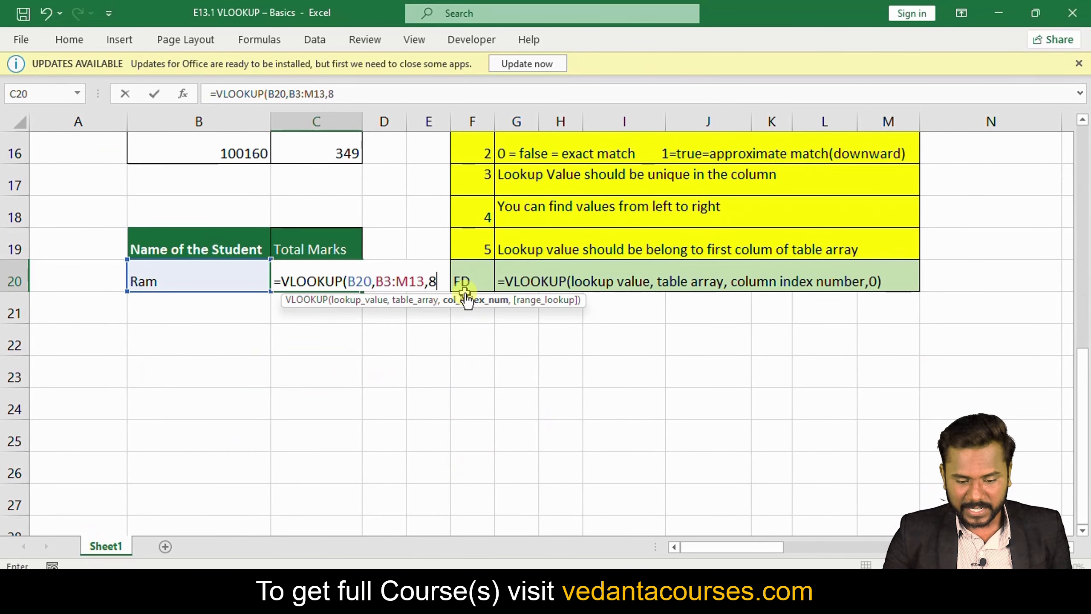
{"action": "type", "text": ","}
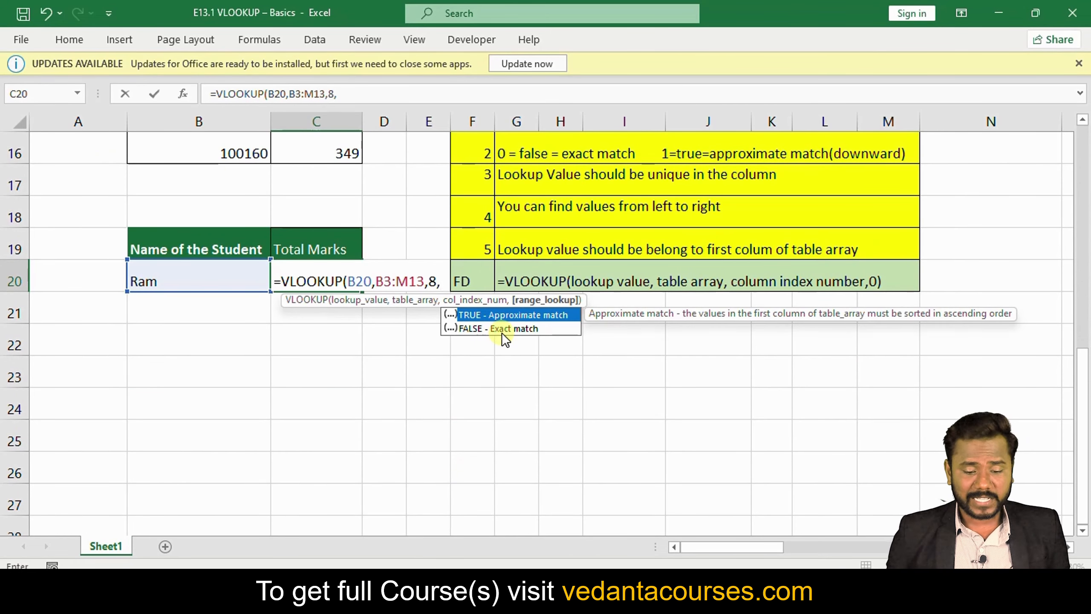
{"action": "type", "text": "0)"}
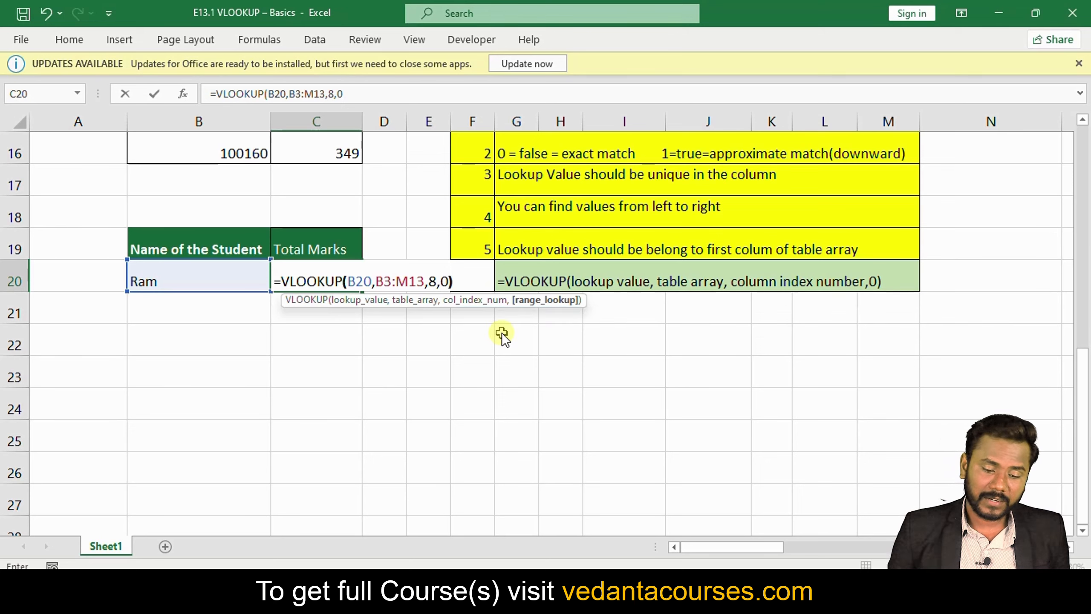
{"action": "key", "text": "Return"}
Compare the C20 lookup result with the student's name and Total Marks in row 10 of the table
{"action": "scroll", "coordinate": [290, 316], "scroll_direction": "up", "scroll_amount": 2}
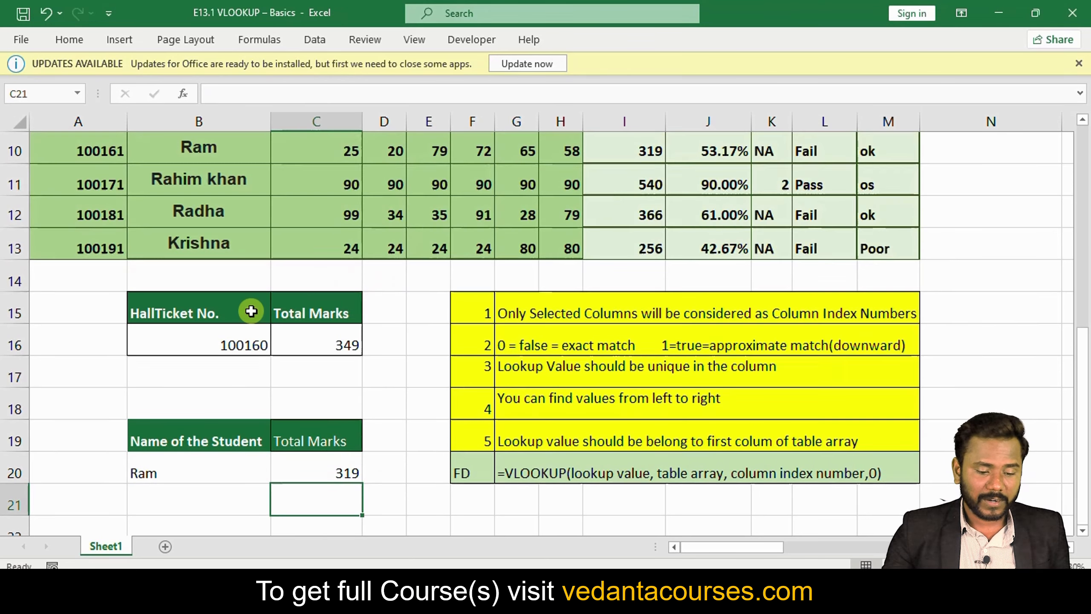
{"action": "scroll", "coordinate": [251, 310], "scroll_direction": "up", "scroll_amount": 2}
{"action": "left_click", "coordinate": [197, 346]}
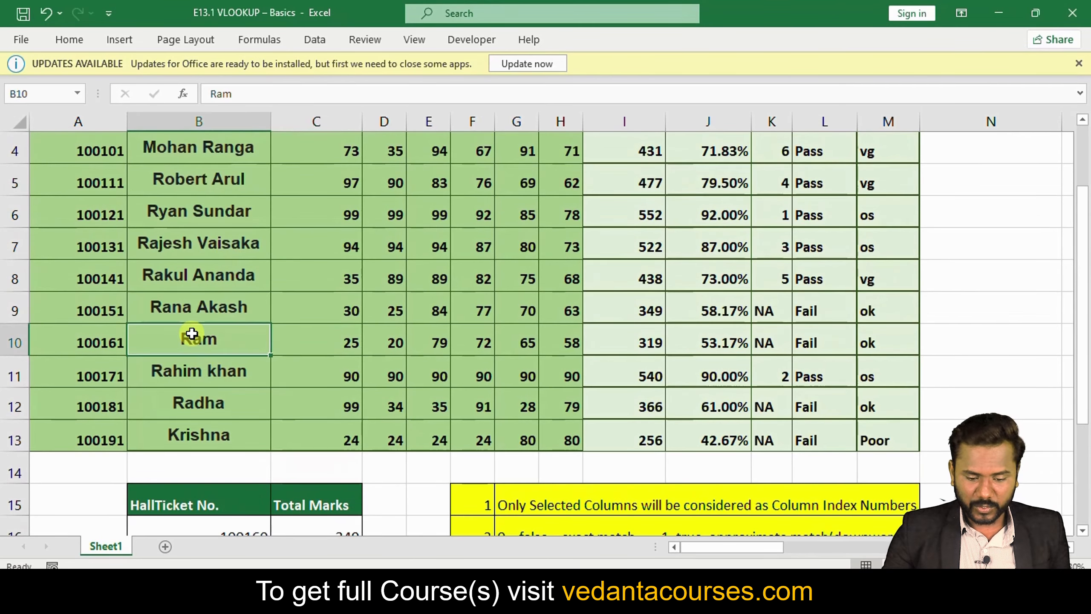
{"action": "left_click", "coordinate": [644, 337]}
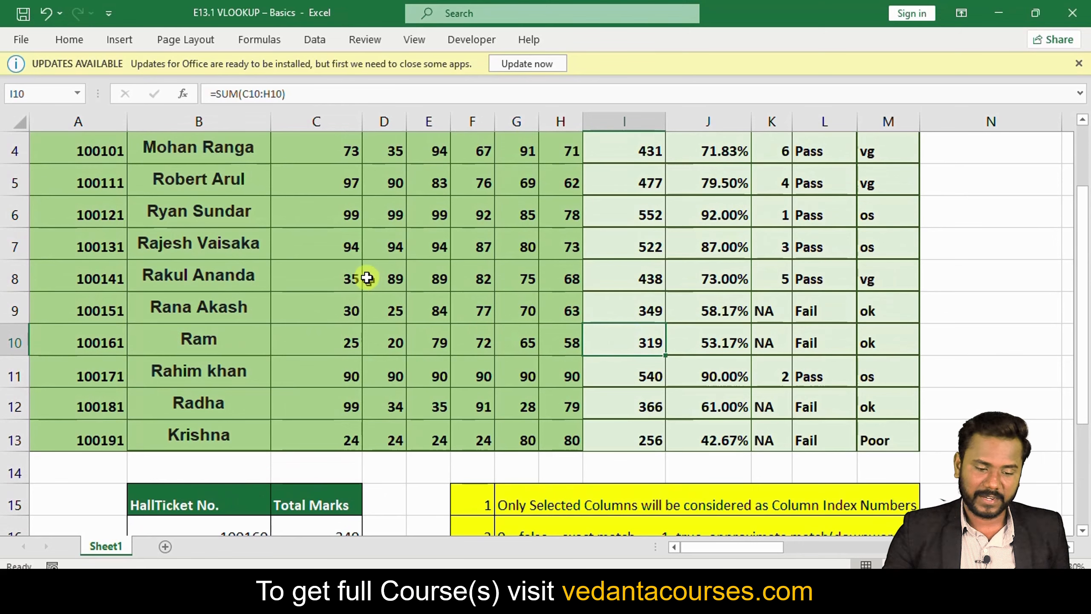
{"action": "scroll", "coordinate": [205, 375], "scroll_direction": "down", "scroll_amount": 1}
{"action": "scroll", "coordinate": [205, 375], "scroll_direction": "down", "scroll_amount": 2}
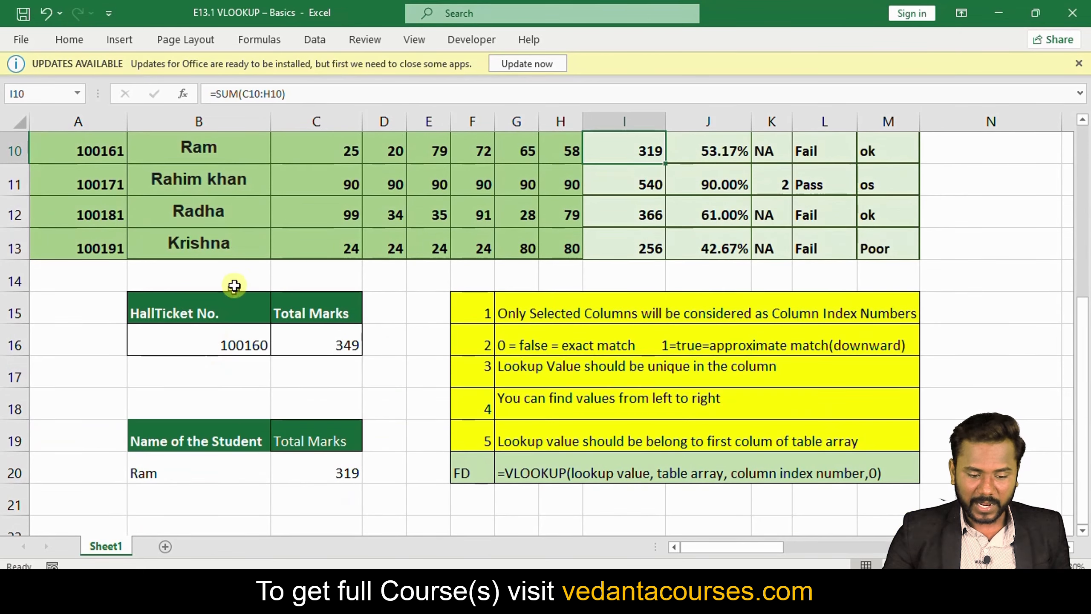
Replace the lookup name in B20 with the student's name from B12 and review the formula in C20
{"action": "scroll", "coordinate": [641, 217], "scroll_direction": "down", "scroll_amount": 3}
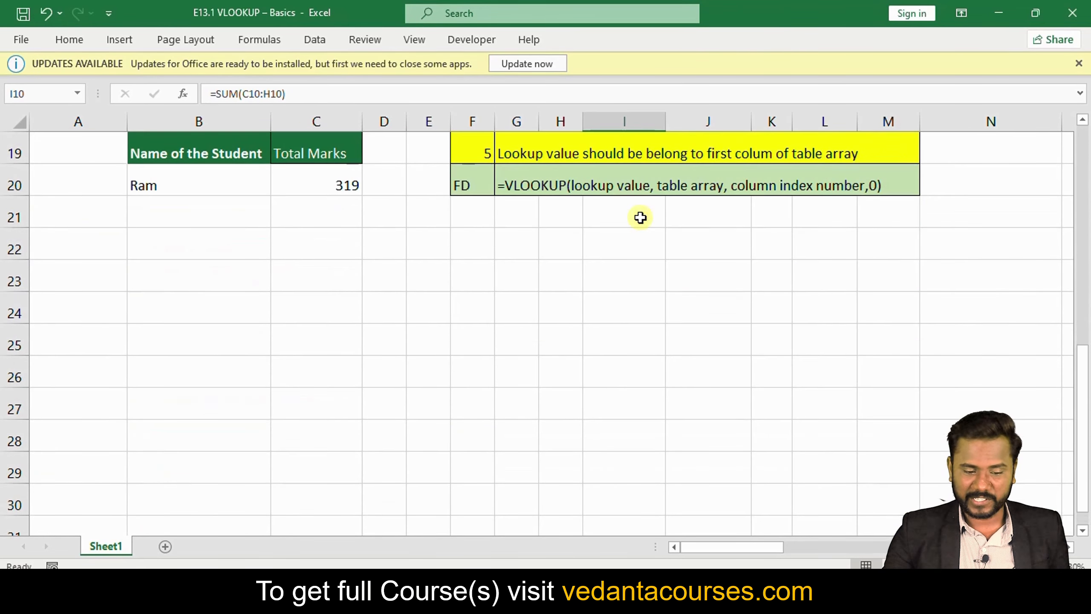
{"action": "left_click", "coordinate": [193, 190]}
{"action": "type", "text": "R"}
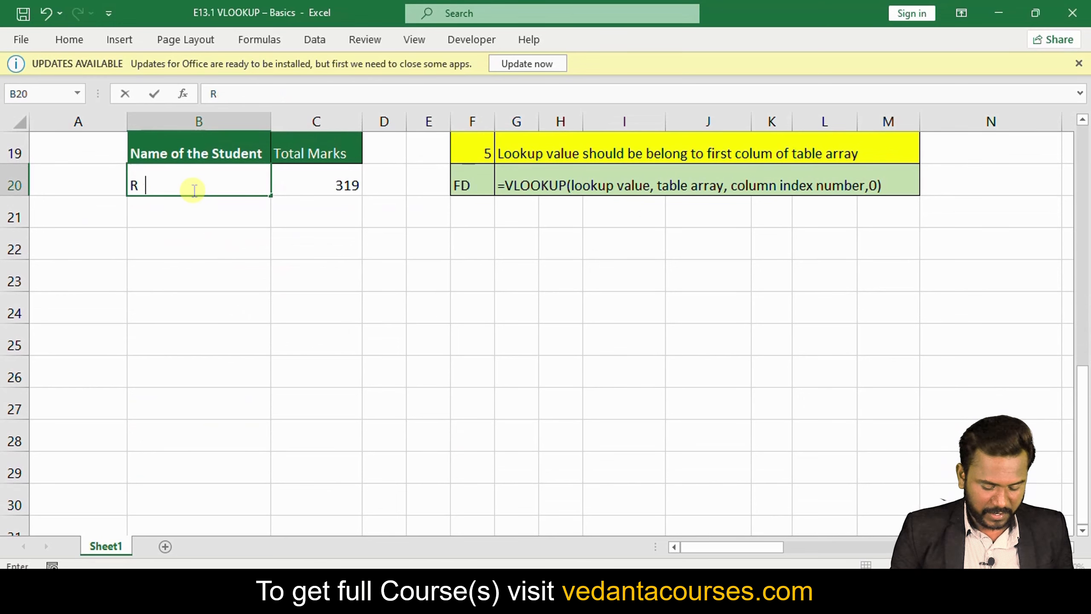
{"action": "key", "text": "Return"}
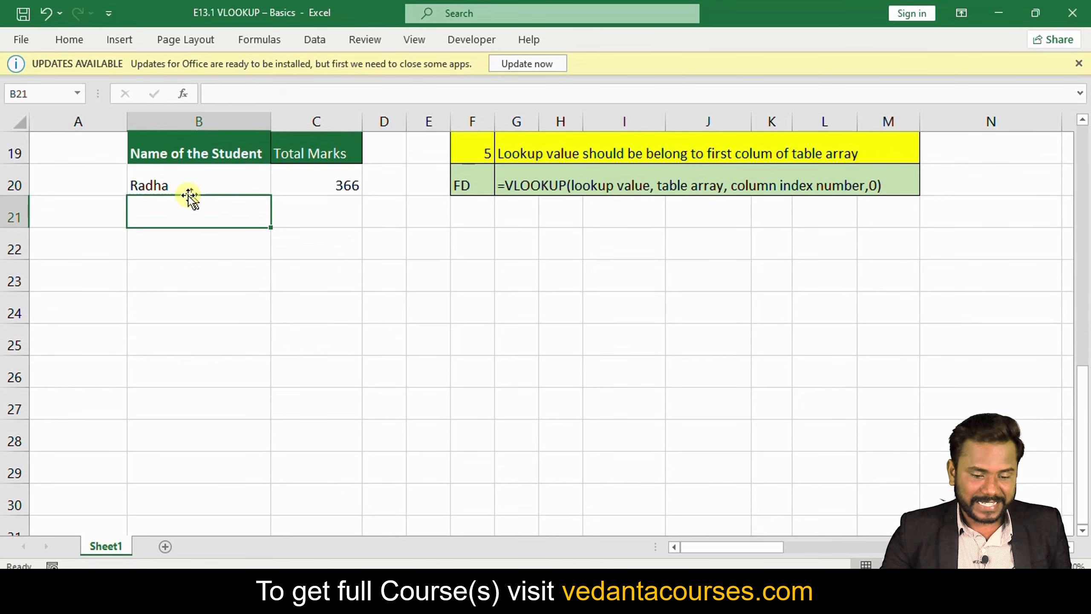
{"action": "left_click", "coordinate": [281, 178]}
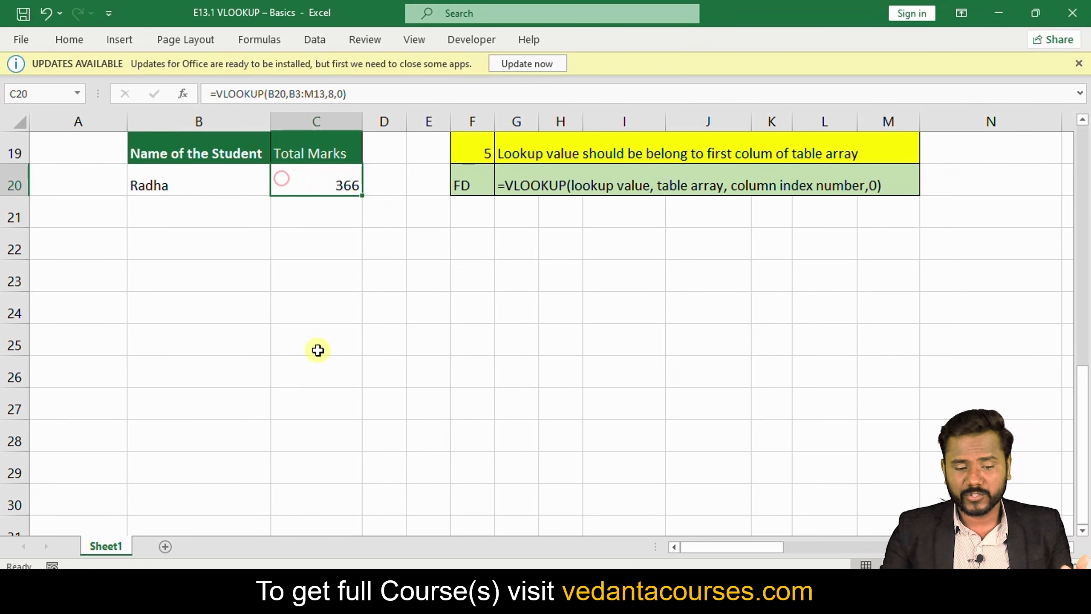
{"action": "scroll", "coordinate": [391, 386], "scroll_direction": "up", "scroll_amount": 2}
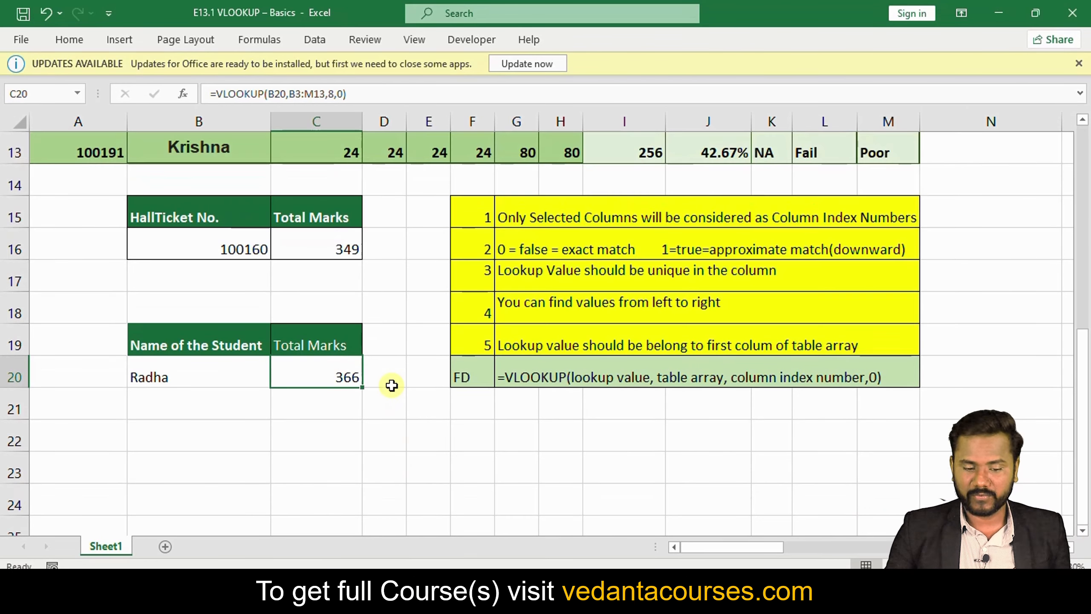